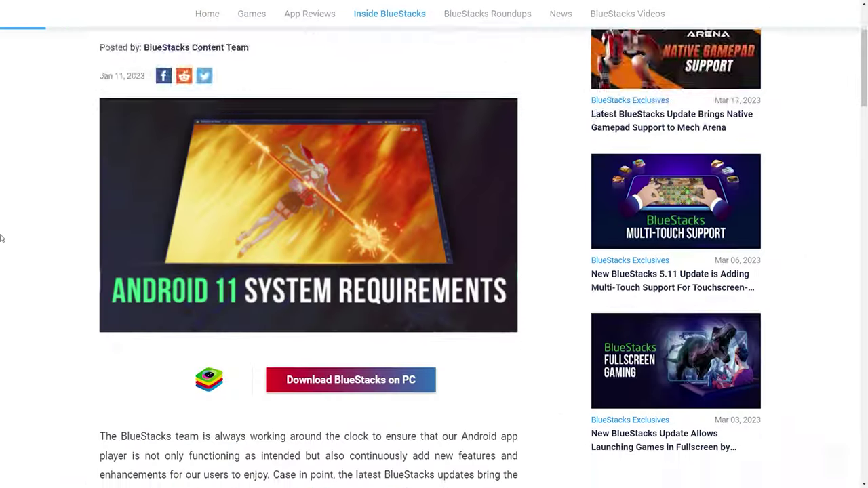
scroll(1, 238, down, 1)
scroll(1, 237, down, 7)
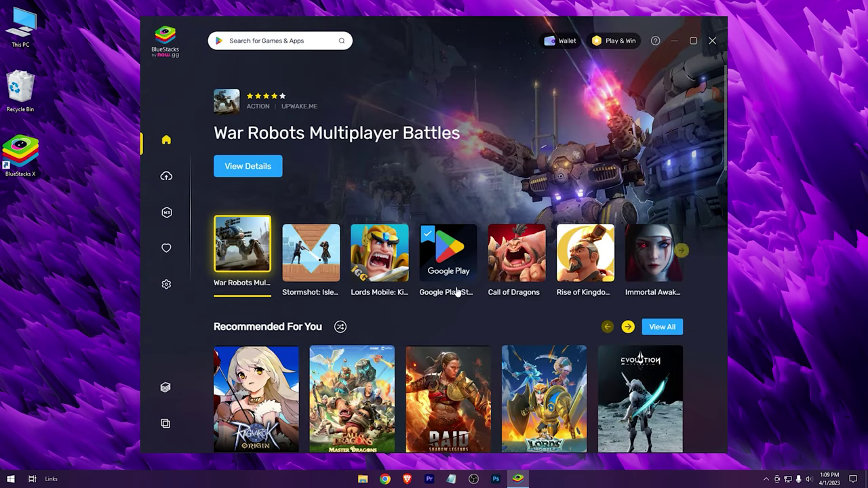
scroll(457, 292, down, 3)
scroll(422, 311, up, 3)
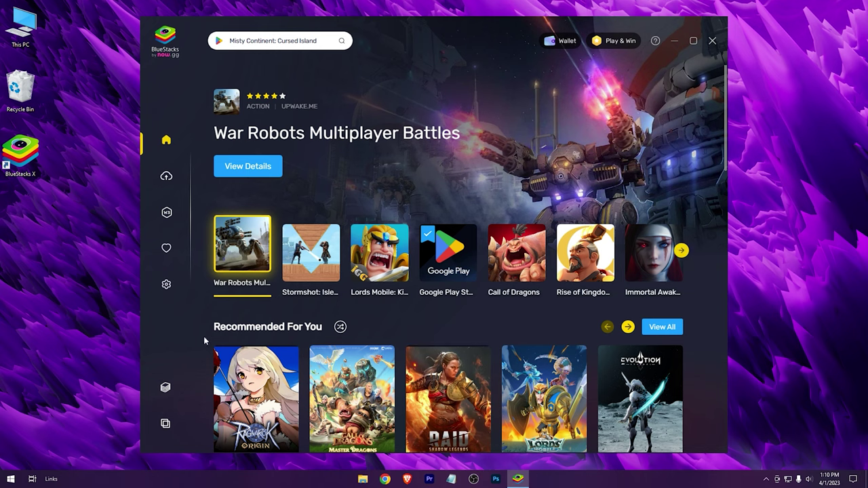
Step: Launch the BlueStacks App Player, then close the BlueStacks X store window behind it
click(165, 388)
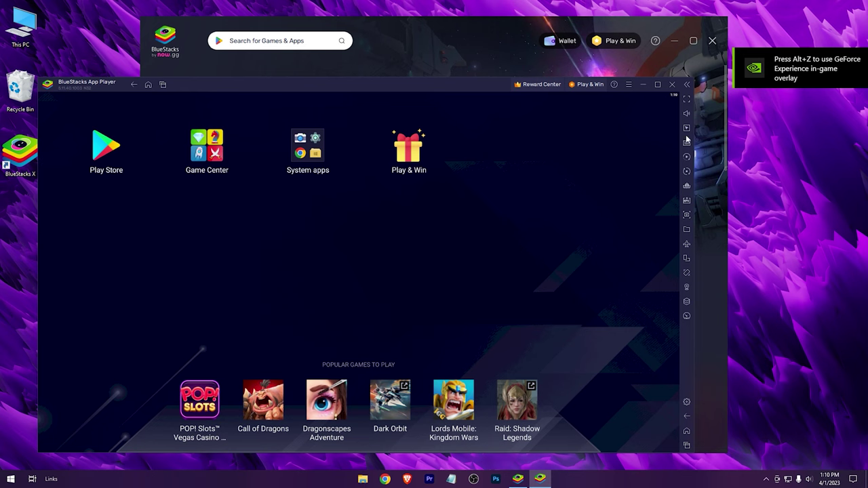
click(711, 42)
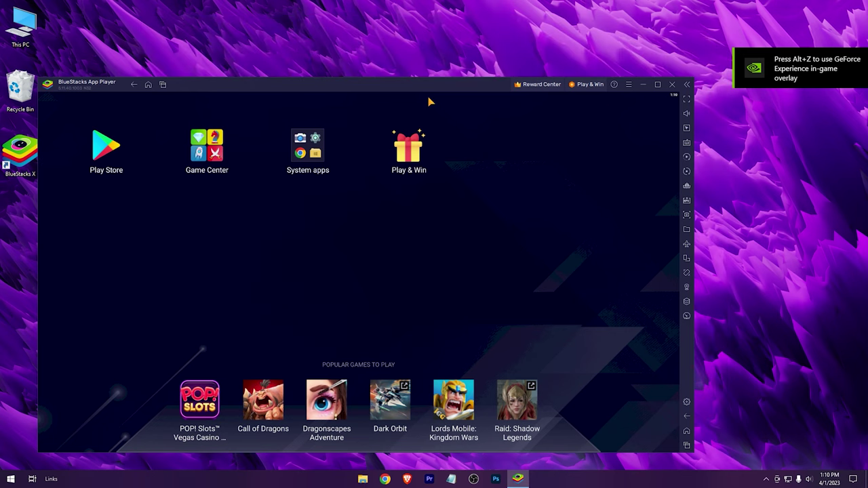
drag(410, 84, 483, 55)
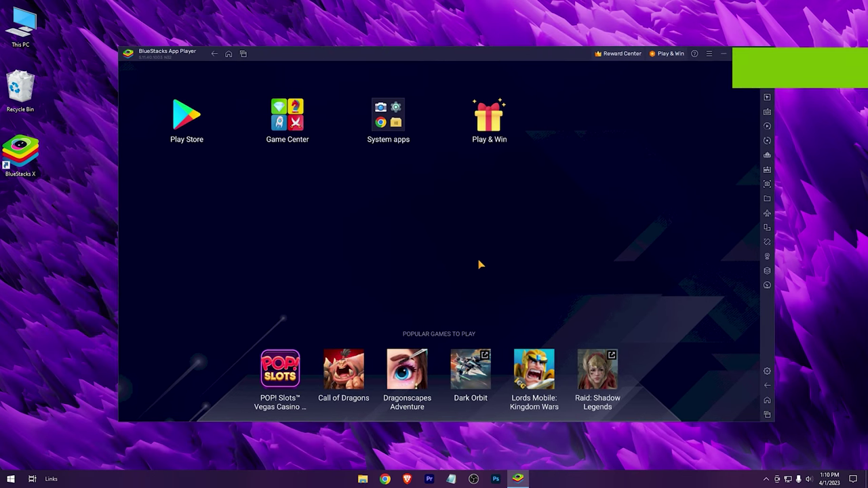
Step: Open the App Player's performance settings and choose High (4 Cores) for the CPU allocation
click(767, 372)
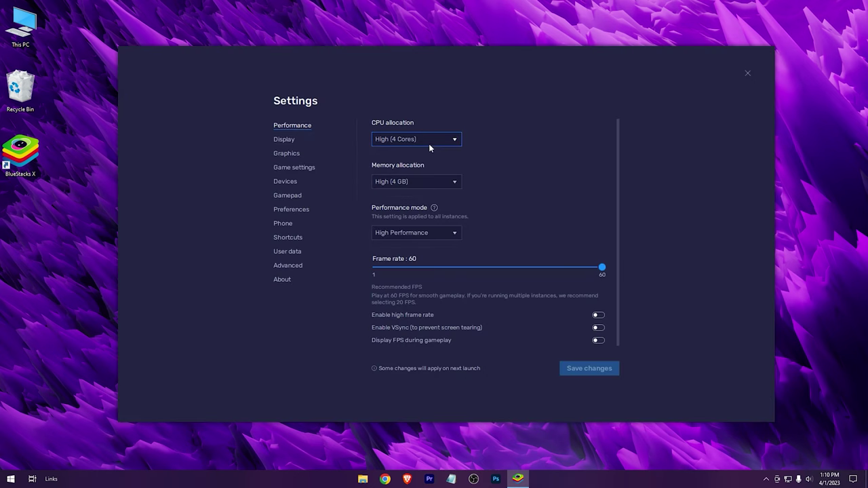
scroll(461, 302, down, 1)
scroll(471, 315, up, 1)
click(396, 141)
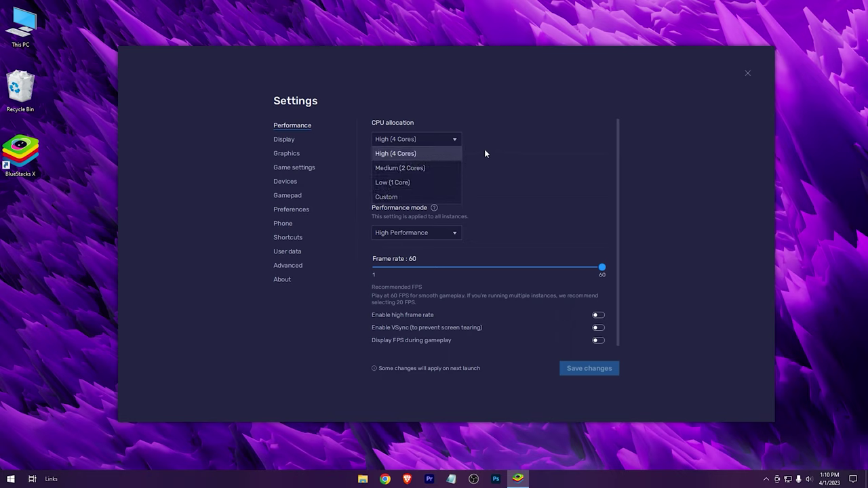
click(409, 154)
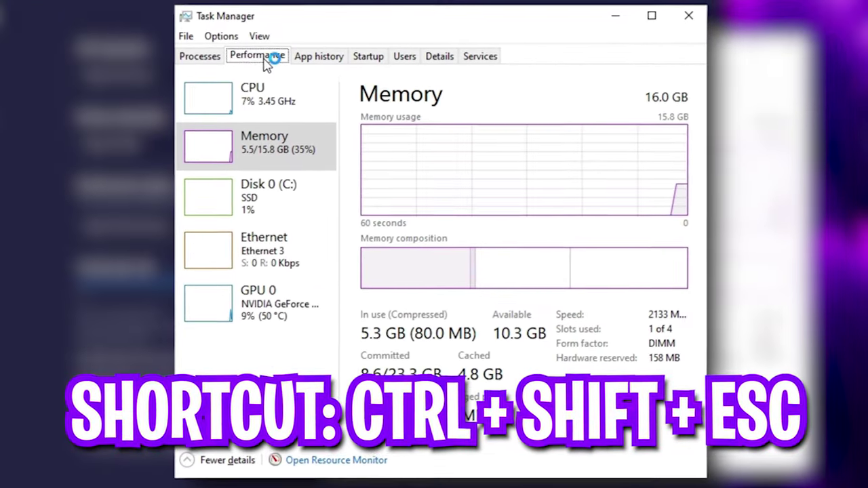
Step: Check the processor's core count in Task Manager and reselect High (4 Cores) as the CPU allocation
click(268, 106)
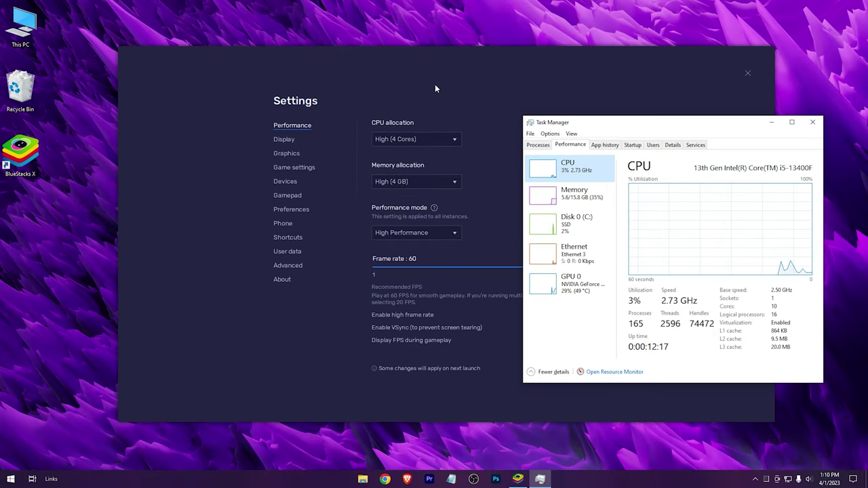
click(435, 84)
click(434, 141)
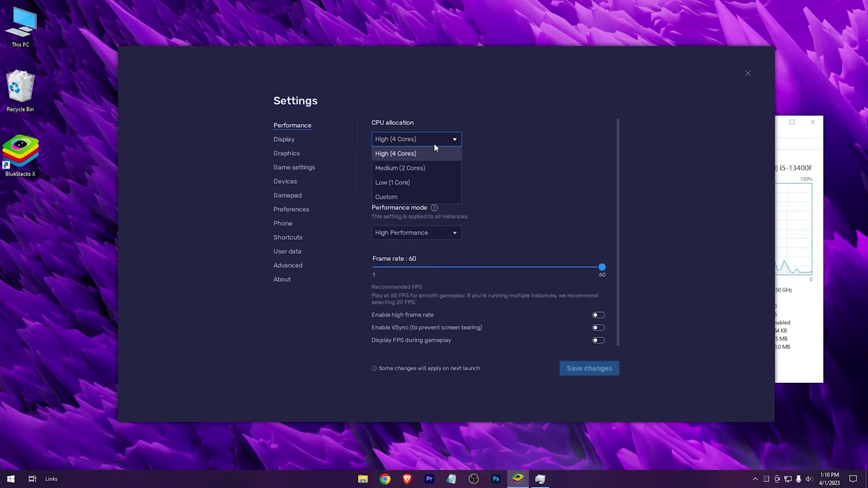
click(405, 152)
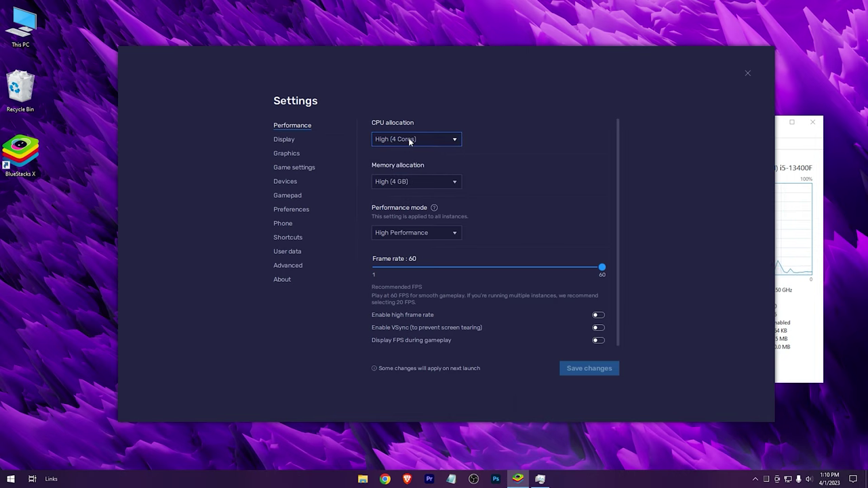
Step: Review the memory allocation options, check the computer's memory in Task Manager, and keep High (4 GB)
click(401, 183)
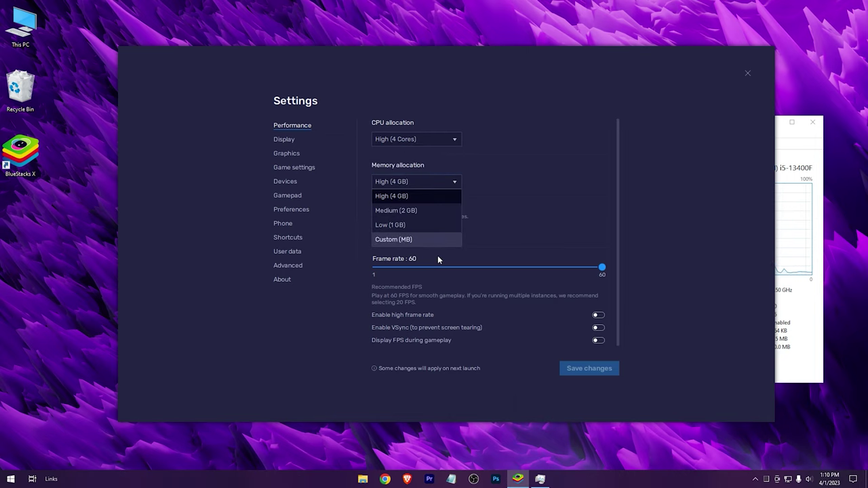
click(486, 189)
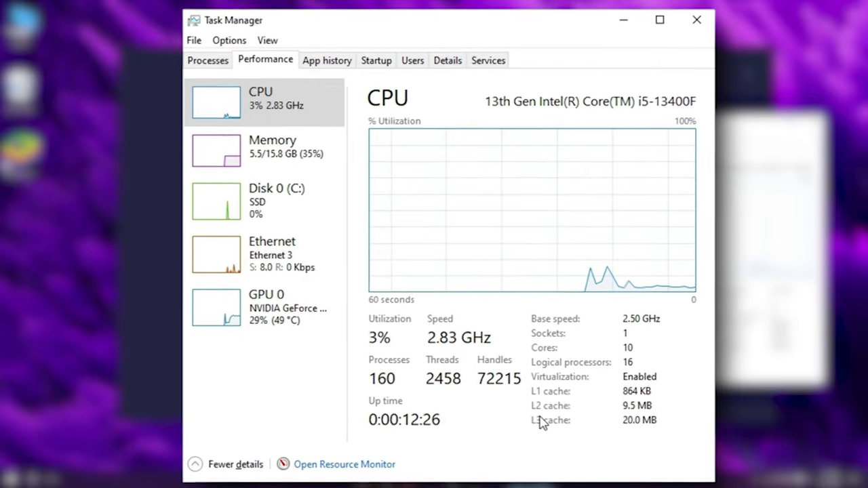
click(278, 178)
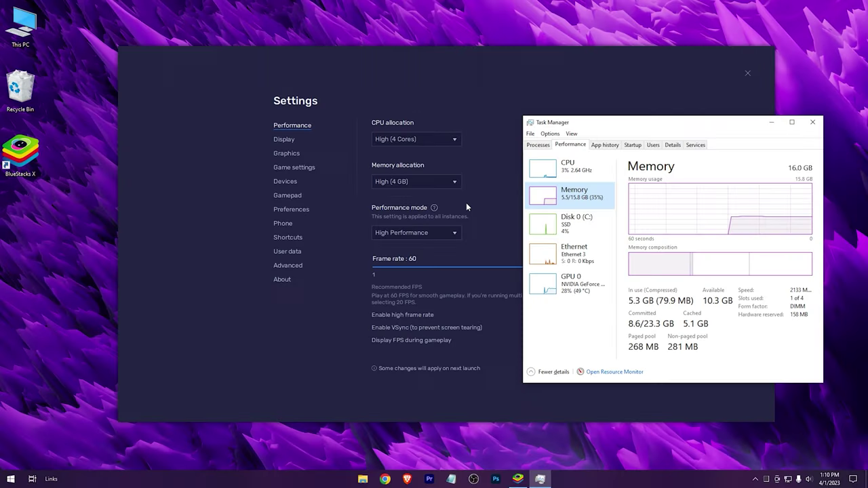
click(466, 202)
click(444, 181)
click(444, 181)
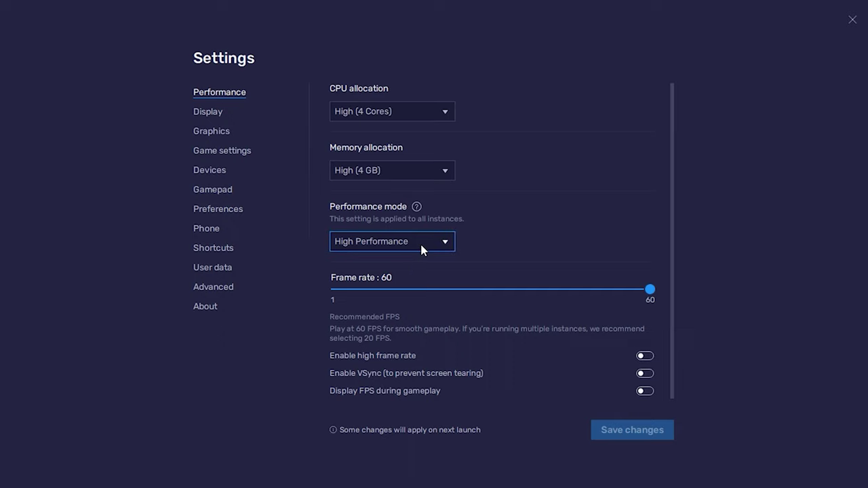
Step: Choose the High Performance mode, and enable high frame rate with the frame rate set to 75
click(415, 251)
click(406, 280)
click(642, 356)
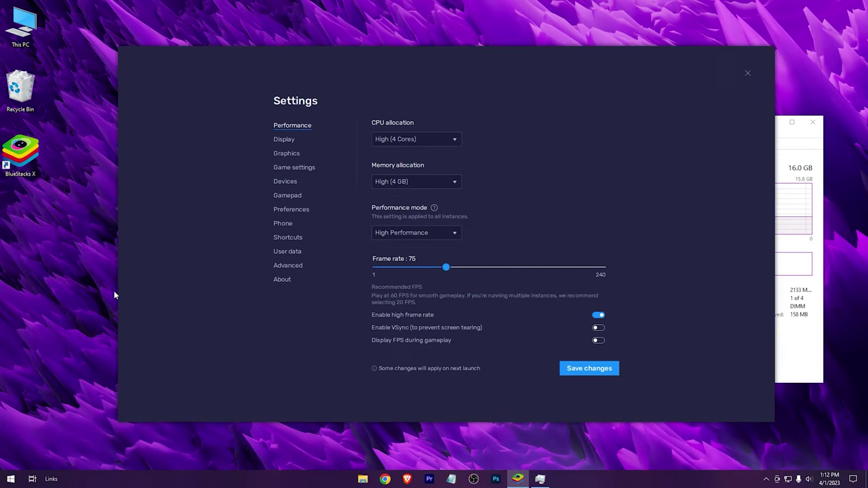
Step: Open the advanced display settings from the Windows display settings to look up the monitor's details
right_click(103, 290)
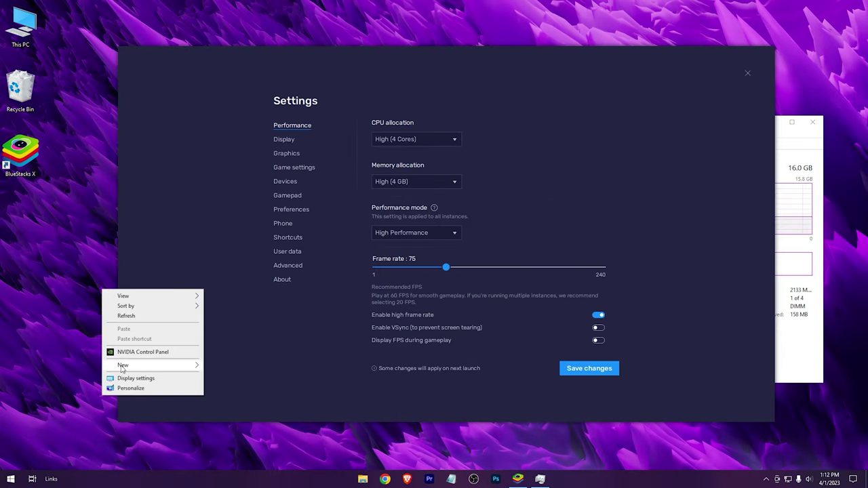
click(148, 378)
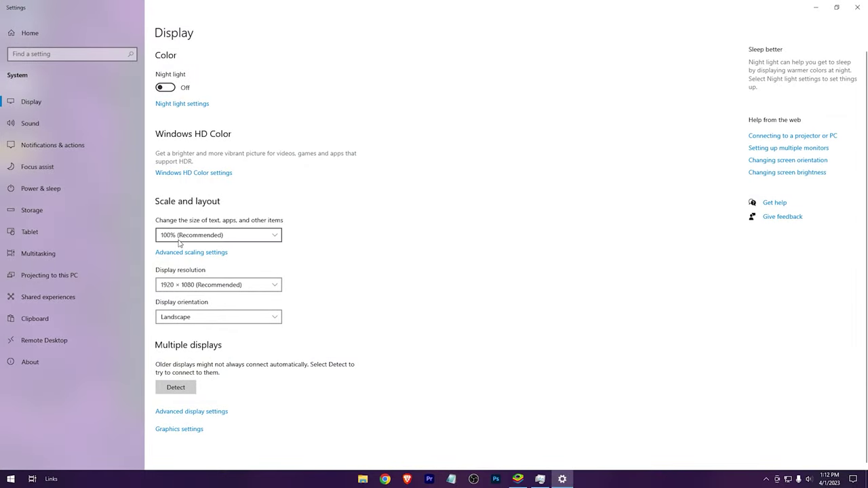
click(178, 412)
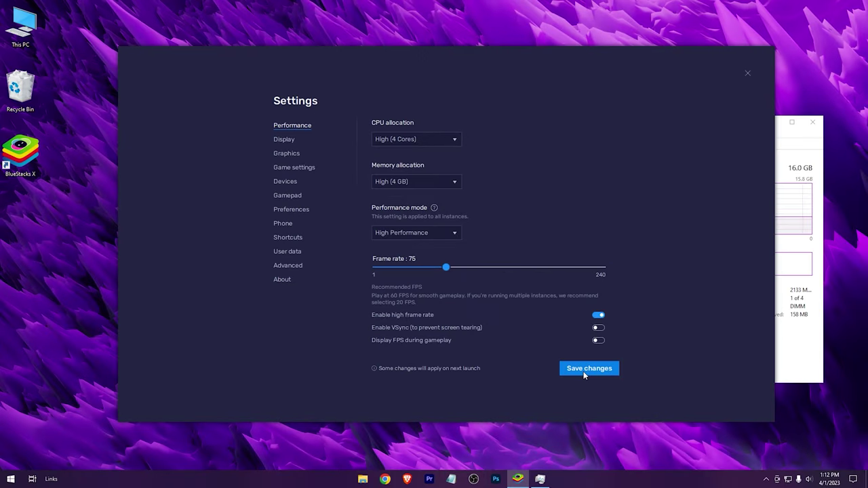
Step: Save the changed performance settings and restart BlueStacks to apply them
click(583, 371)
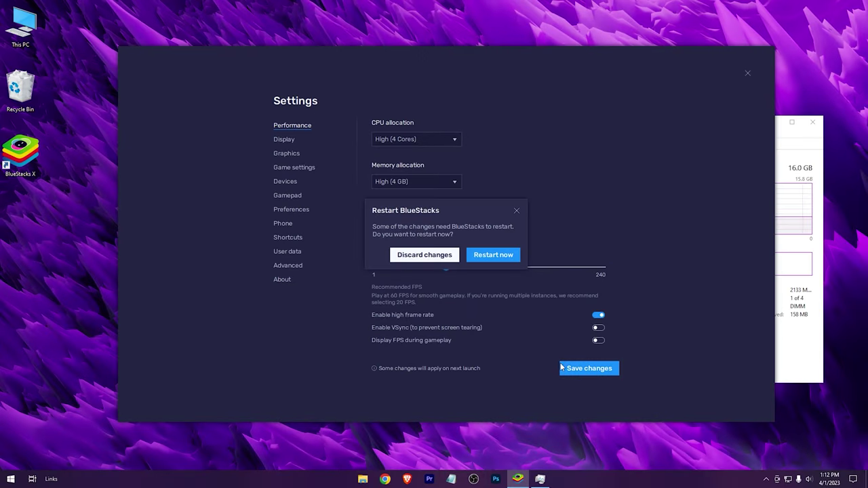
click(493, 255)
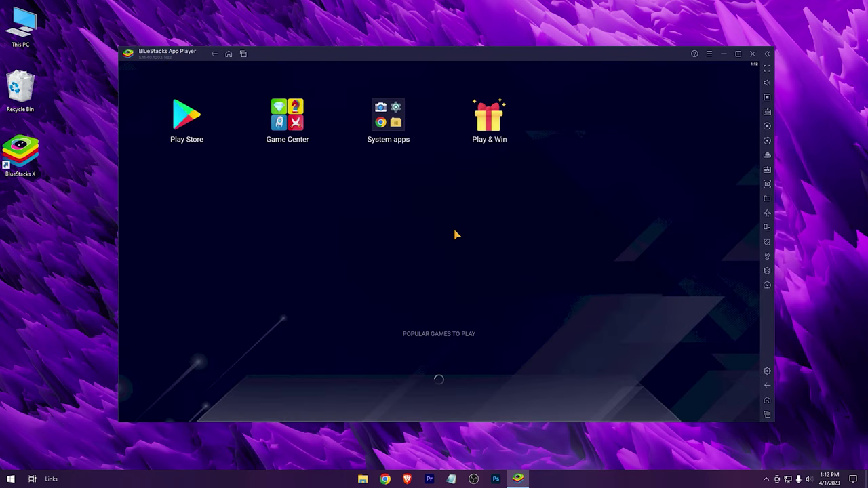
Step: In the App Player's display settings, add a custom 800 x 600 resolution, select it and save the change
click(766, 371)
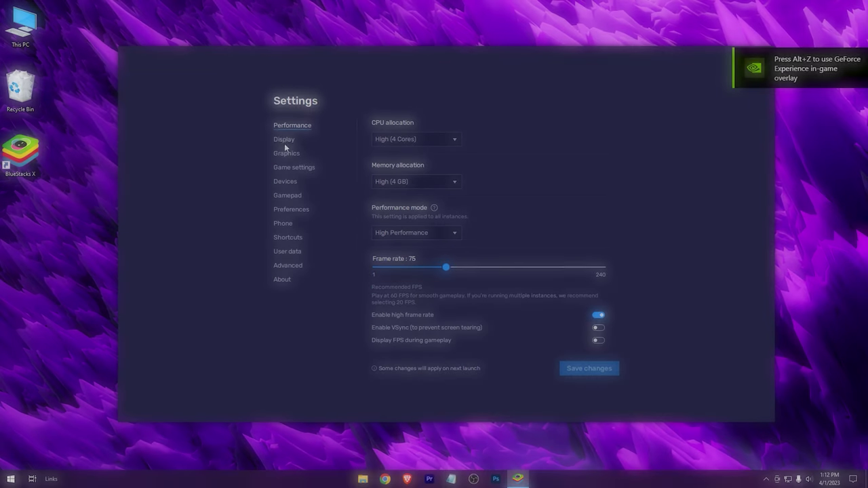
click(284, 141)
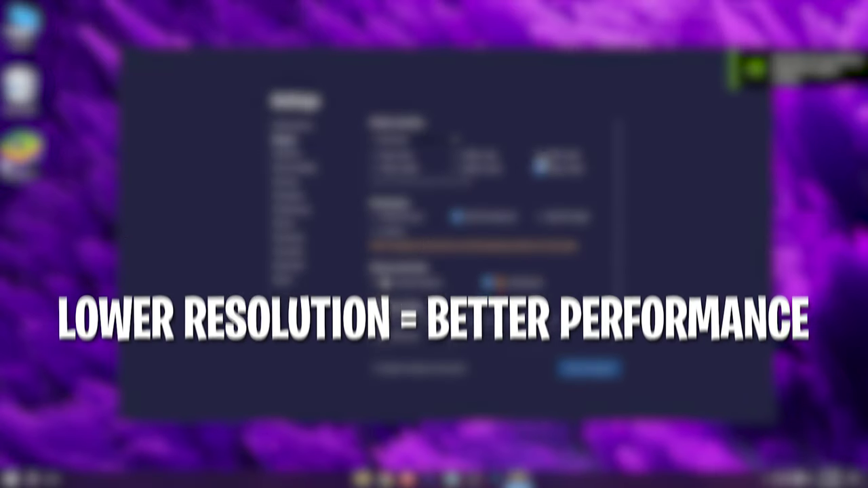
click(448, 139)
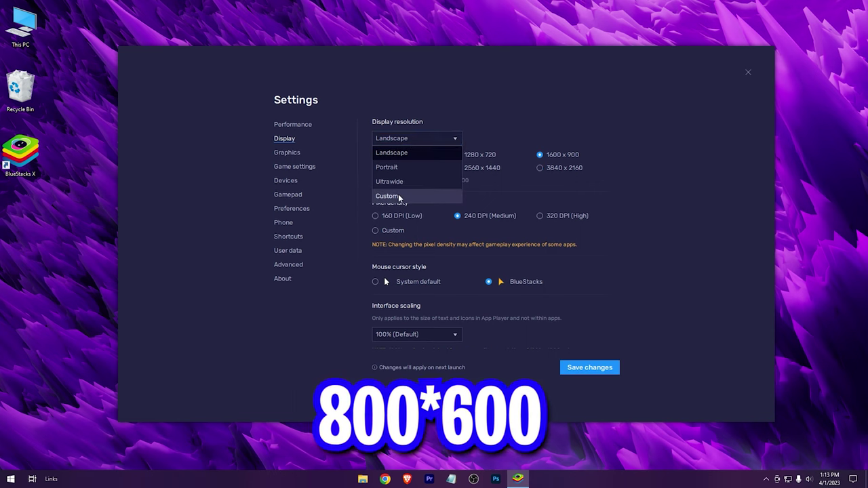
click(400, 196)
click(392, 169)
double_click(410, 189)
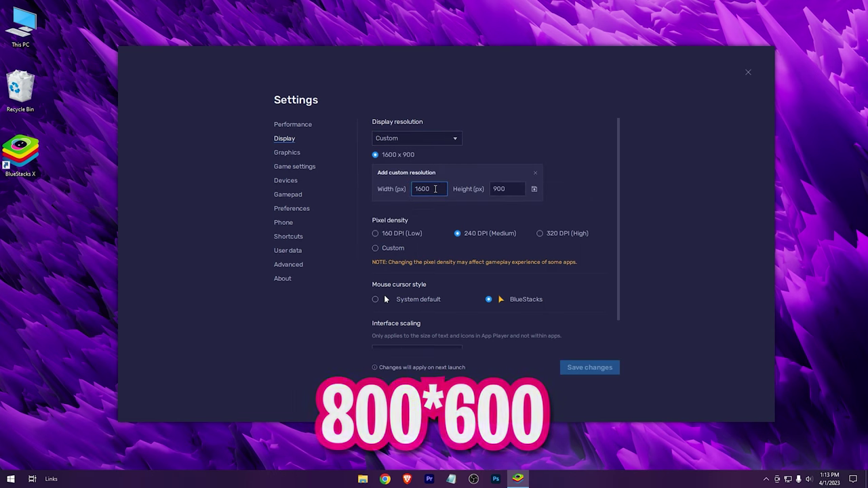
text(800)
key(Tab)
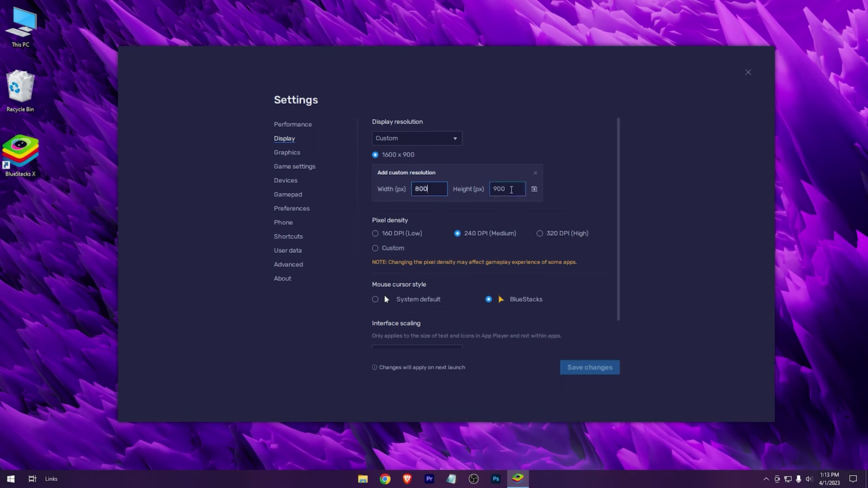
text(600)
click(534, 190)
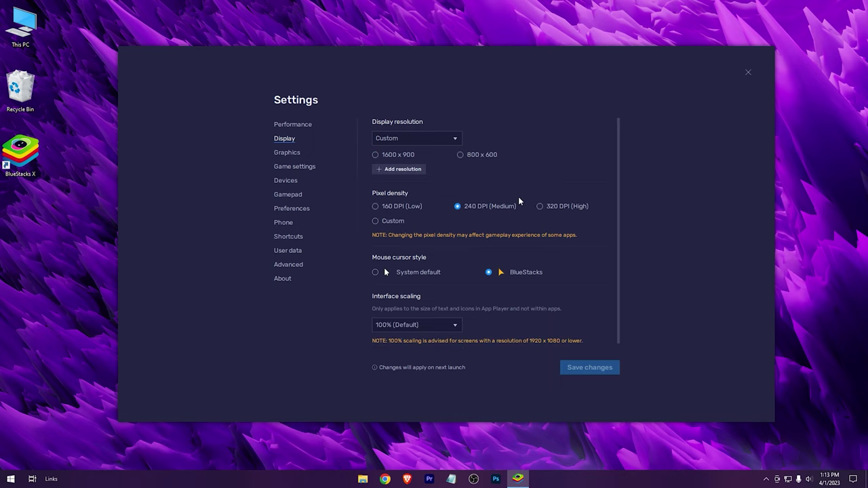
click(460, 155)
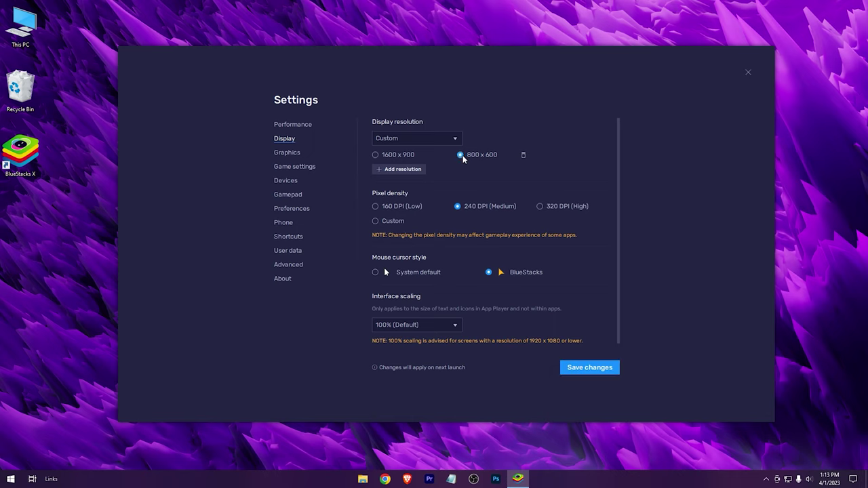
click(586, 371)
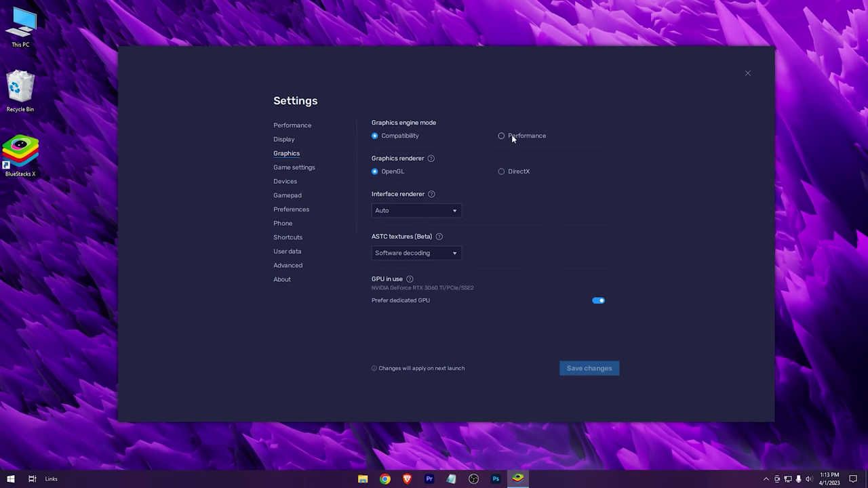
Step: Set the graphics engine mode to Performance and the interface renderer to Auto
click(502, 137)
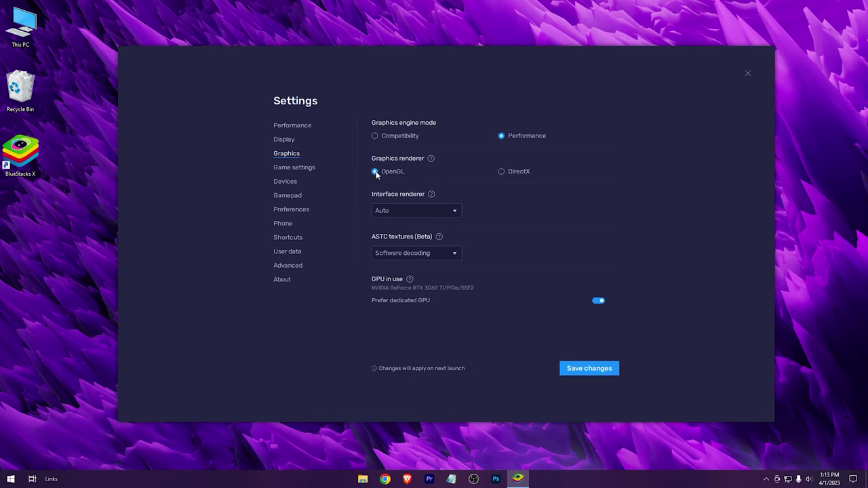
click(425, 210)
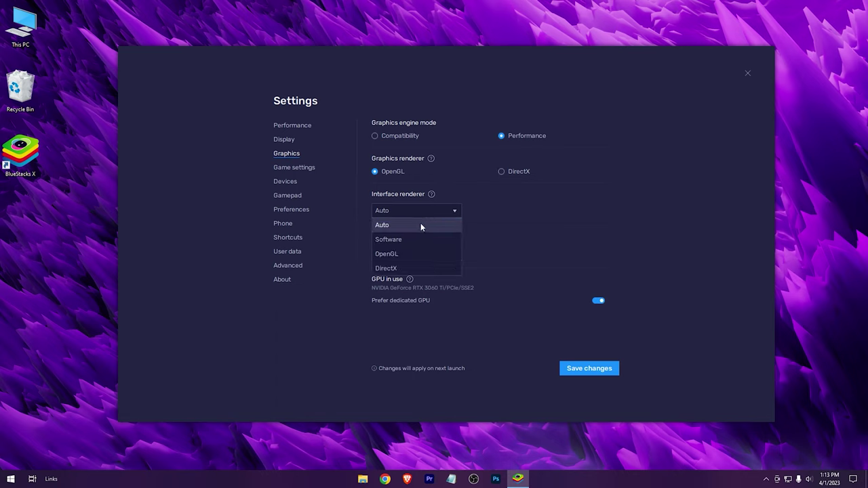
click(408, 226)
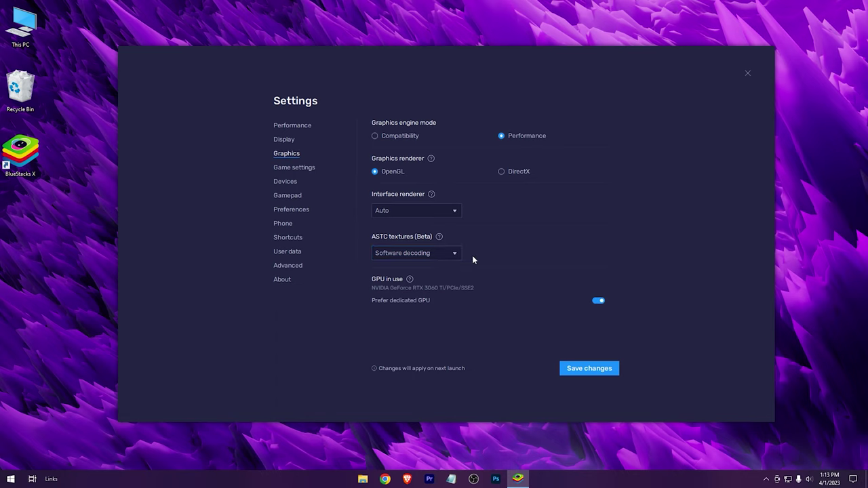
Step: Set ASTC textures to Software decoding, save the graphics settings and restart BlueStacks to apply them
click(455, 254)
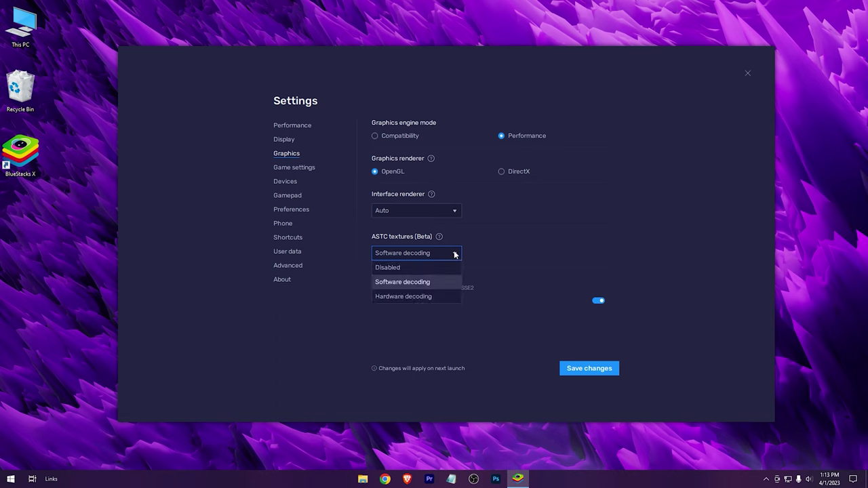
click(427, 282)
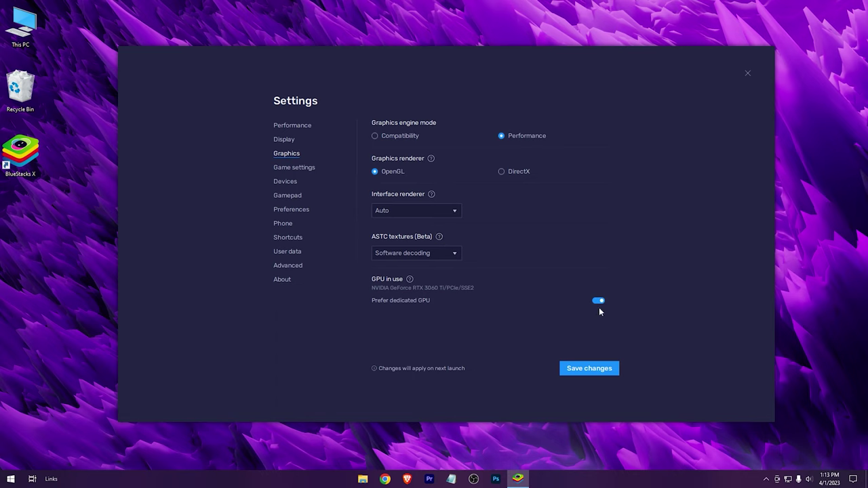
click(597, 370)
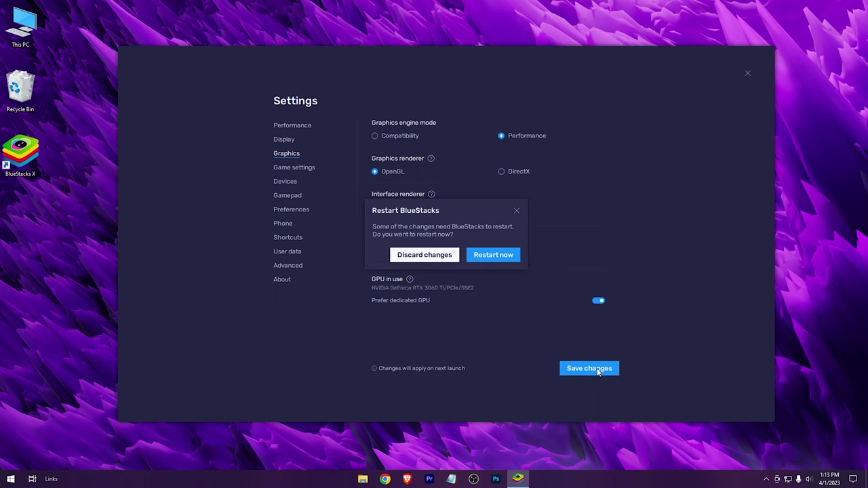
click(498, 255)
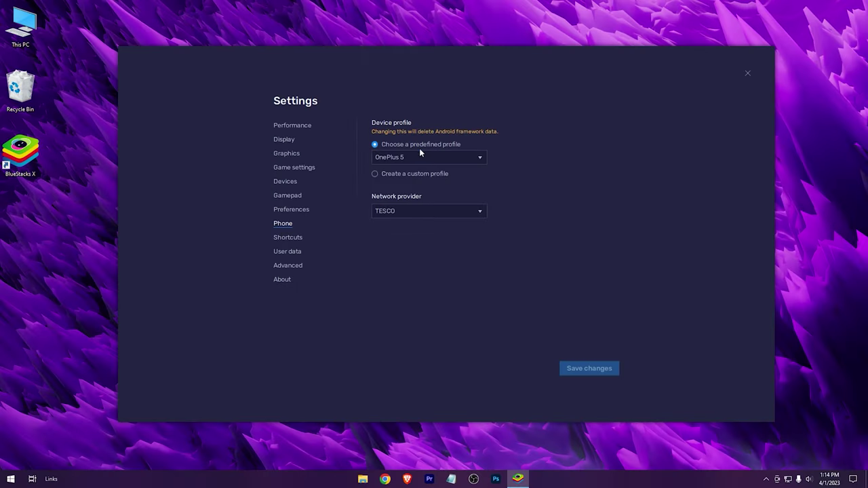
Step: In the phone settings, choose the predefined device profile Asus ROG 2 and save the change
click(470, 163)
scroll(440, 217, up, 3)
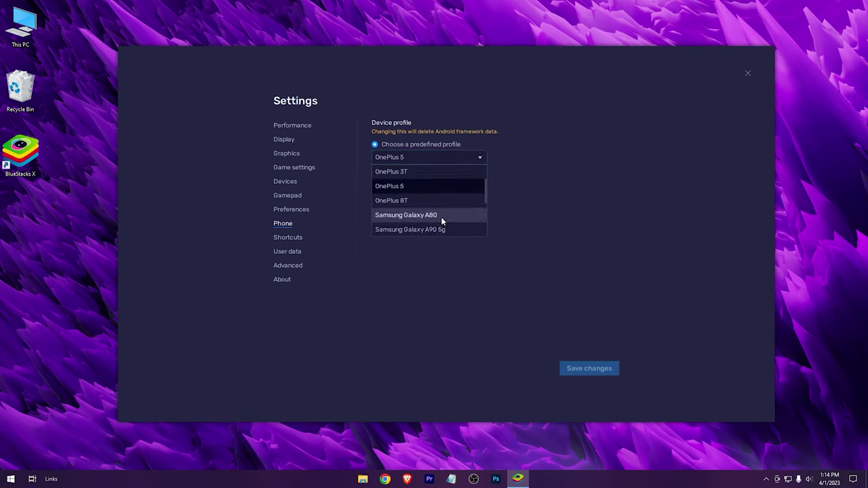
click(420, 172)
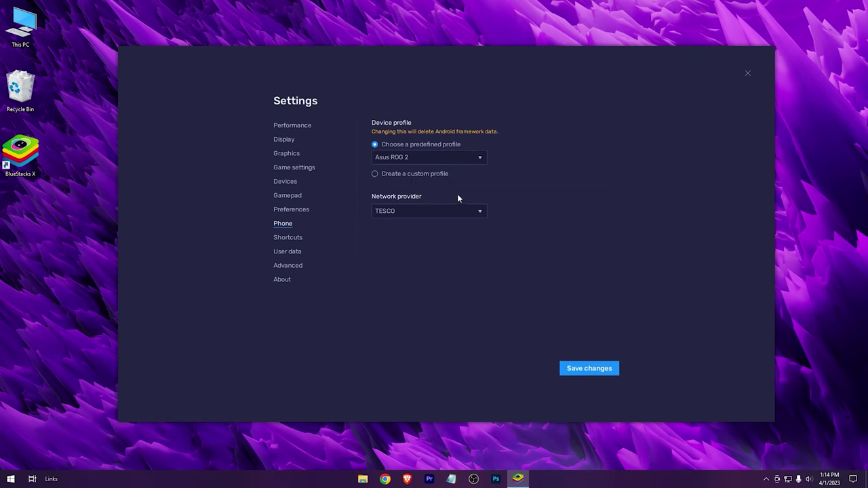
click(589, 370)
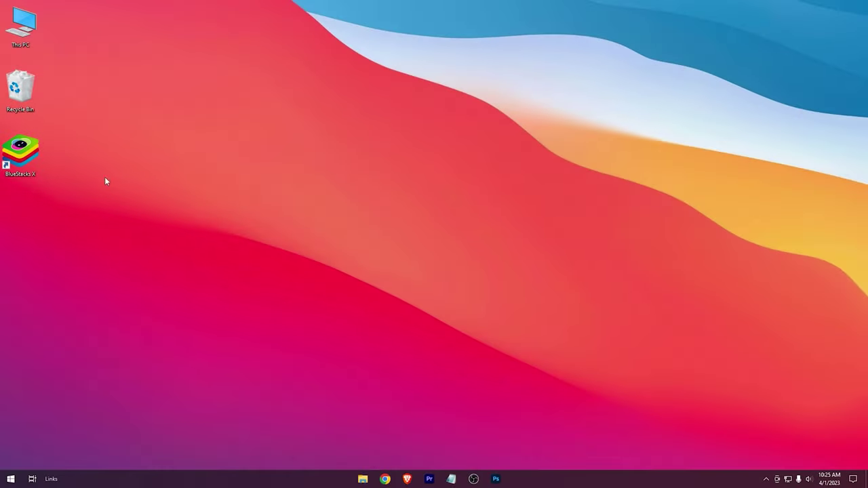
Step: Go to the file location of the BlueStacks X desktop shortcut and open the properties of BlueStacks X.exe
right_click(27, 157)
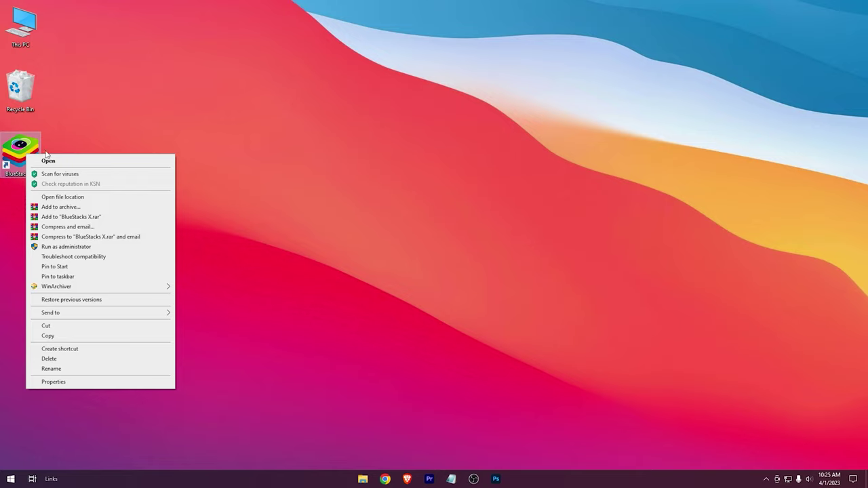
click(96, 199)
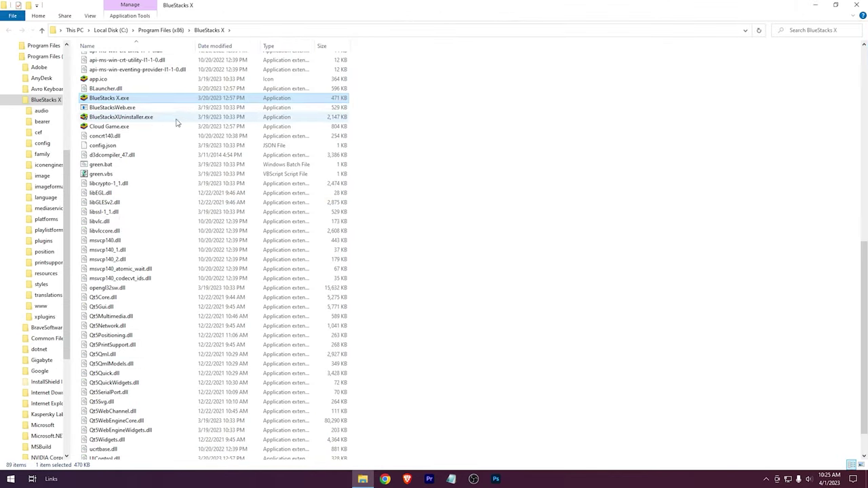
scroll(176, 163, up, 9)
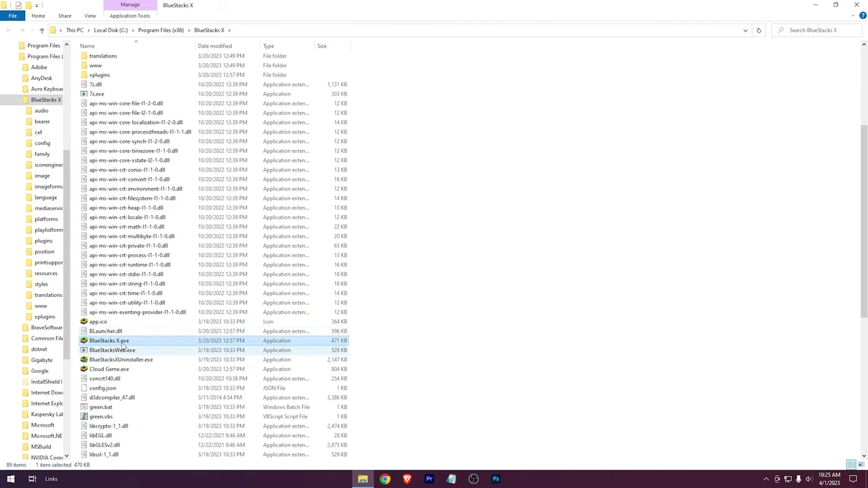
right_click(169, 344)
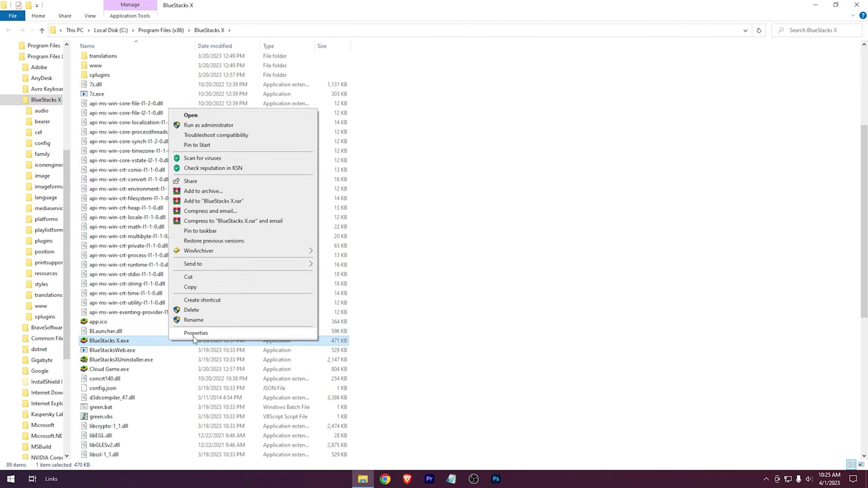
click(194, 331)
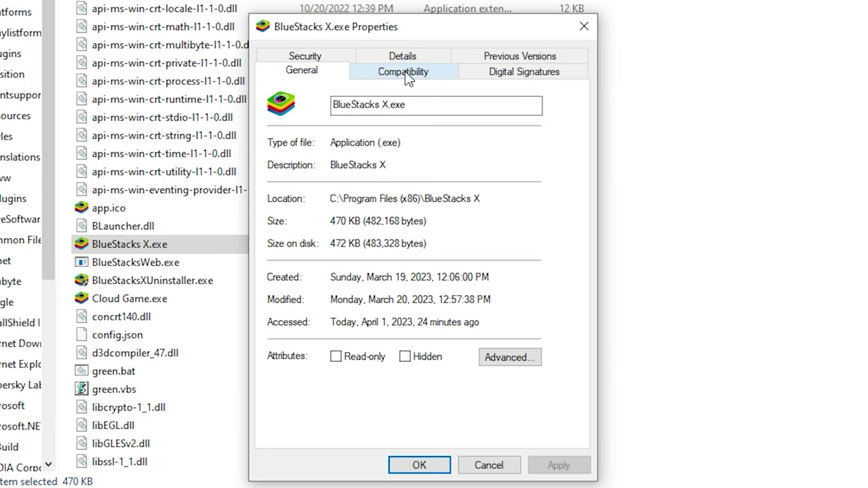
Step: Set BlueStacks X.exe to run in compatibility mode for Windows 8 with fullscreen optimizations disabled, and apply the changes
click(405, 73)
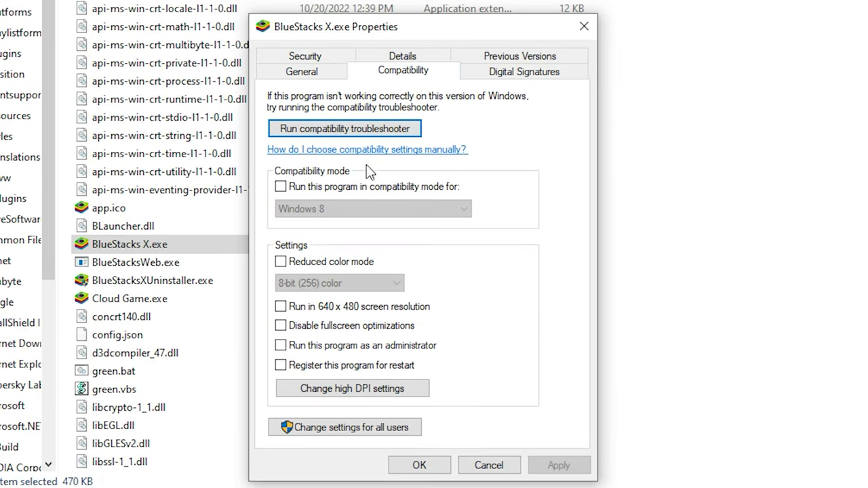
click(281, 187)
click(448, 216)
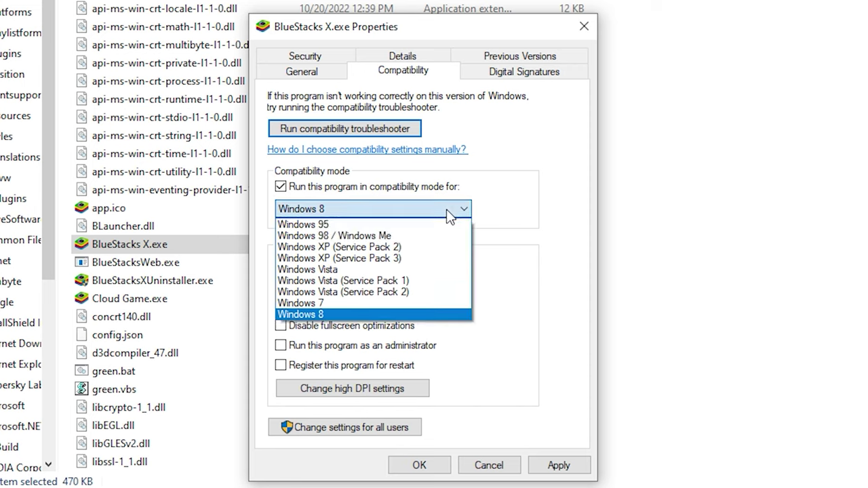
click(456, 316)
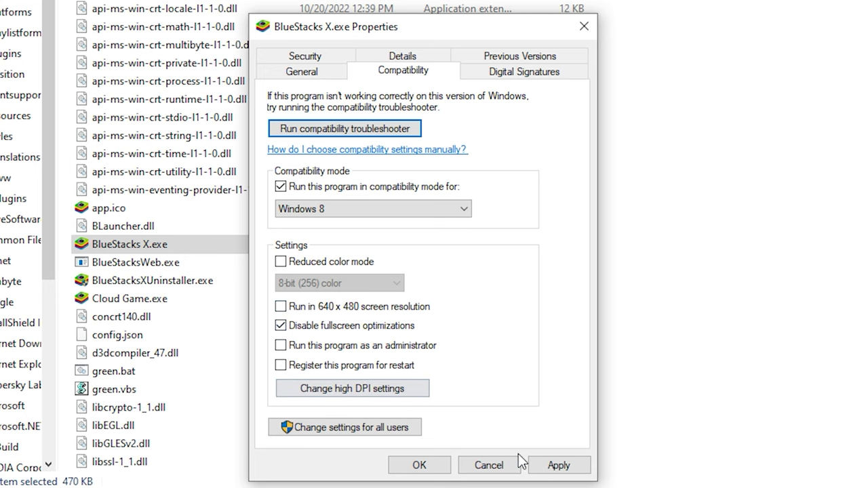
click(559, 467)
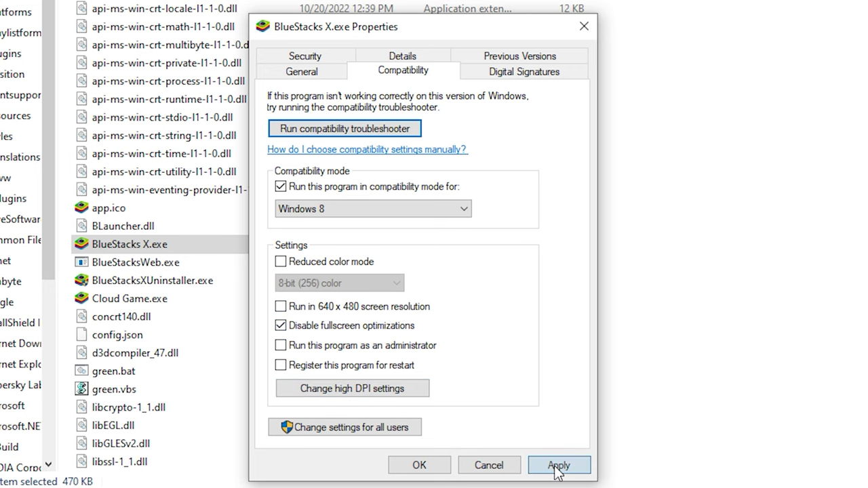
click(416, 468)
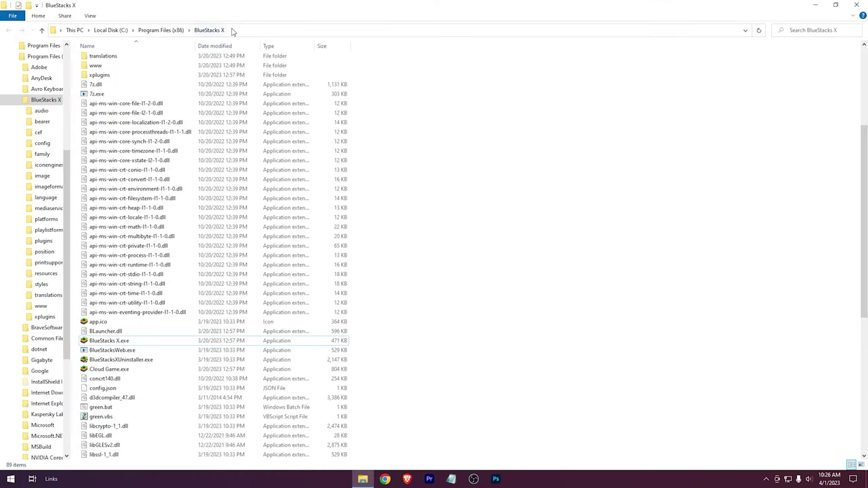
Step: Copy the path of the BlueStacks X program folder and close the File Explorer window
click(234, 30)
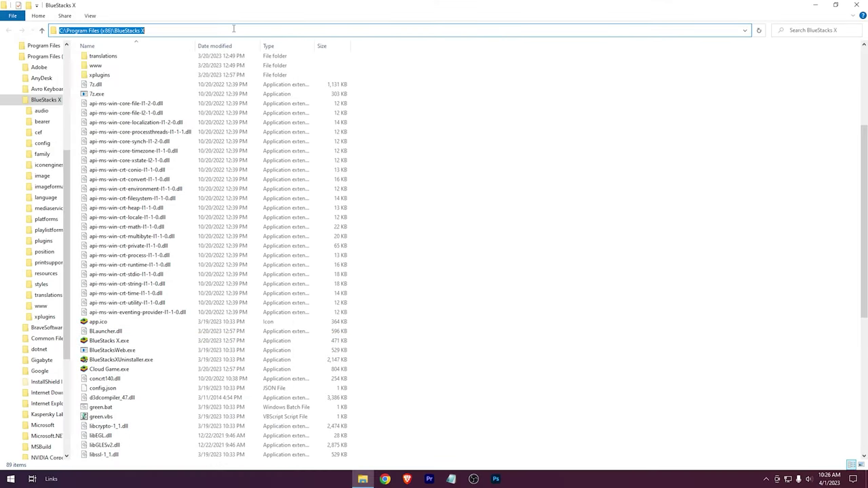
right_click(155, 33)
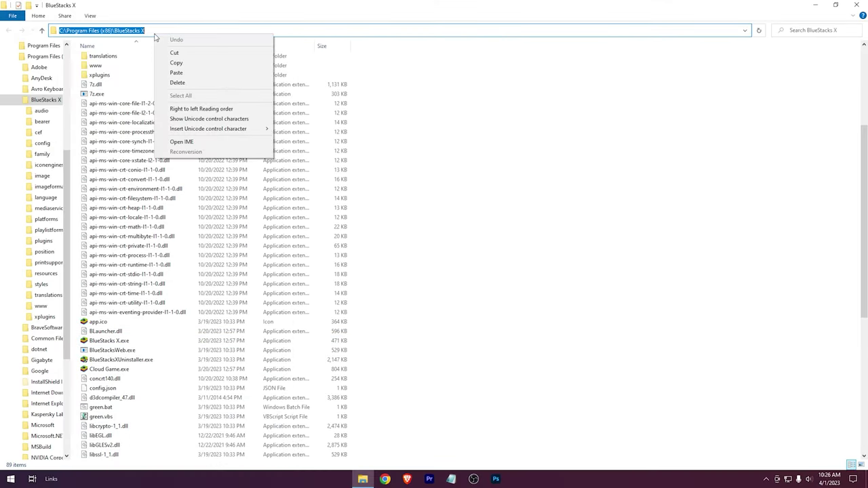
click(193, 63)
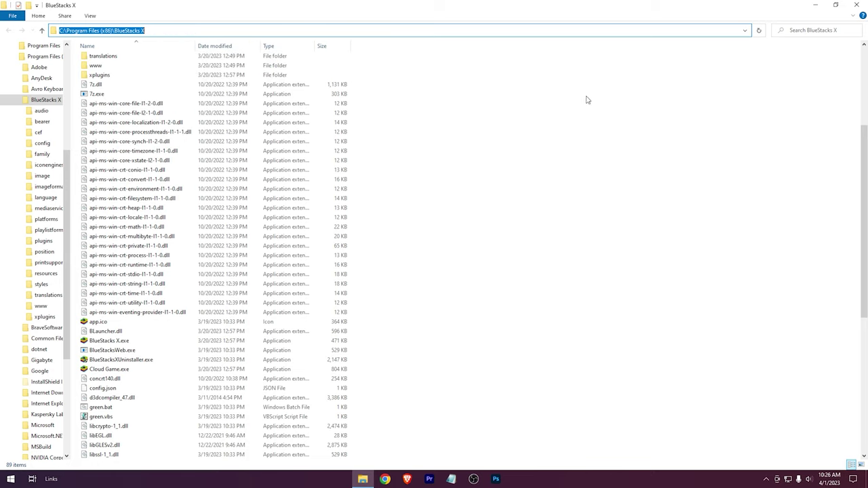
click(857, 5)
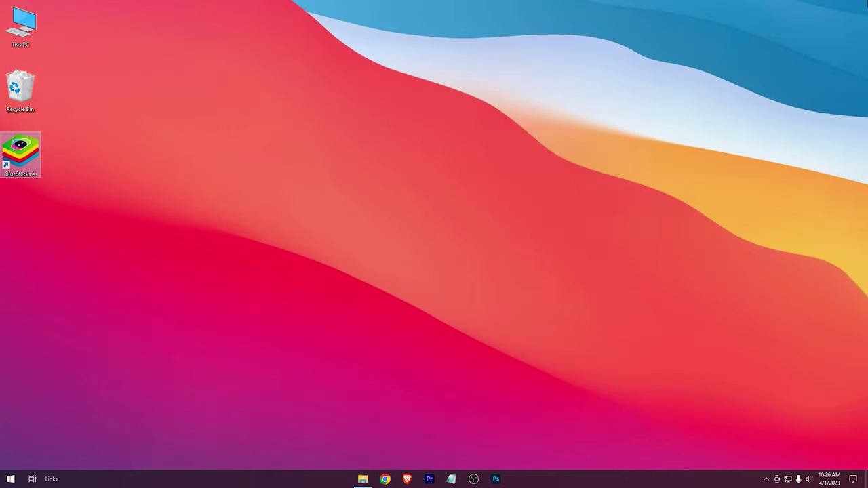
Step: Search Windows for "graphics" and open the Graphics settings
click(11, 478)
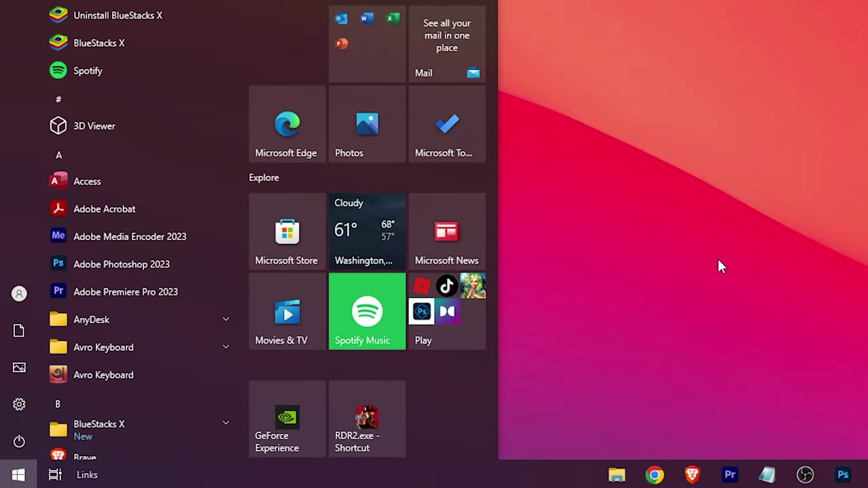
text(graphics)
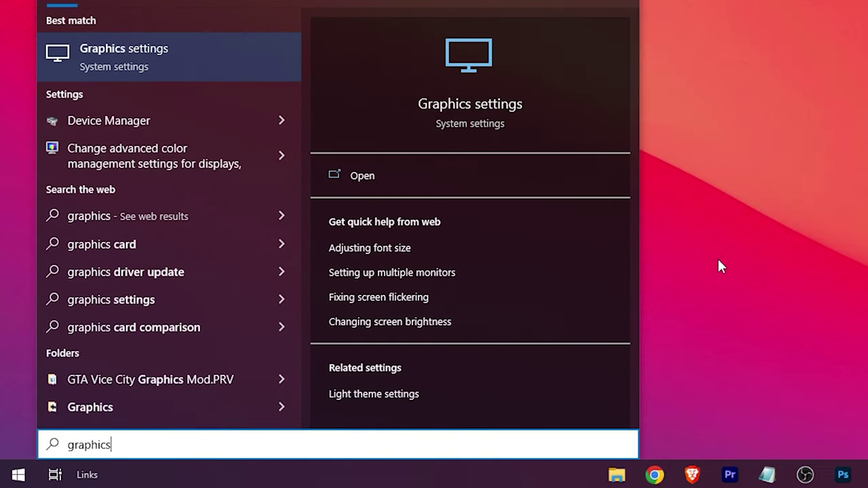
click(573, 174)
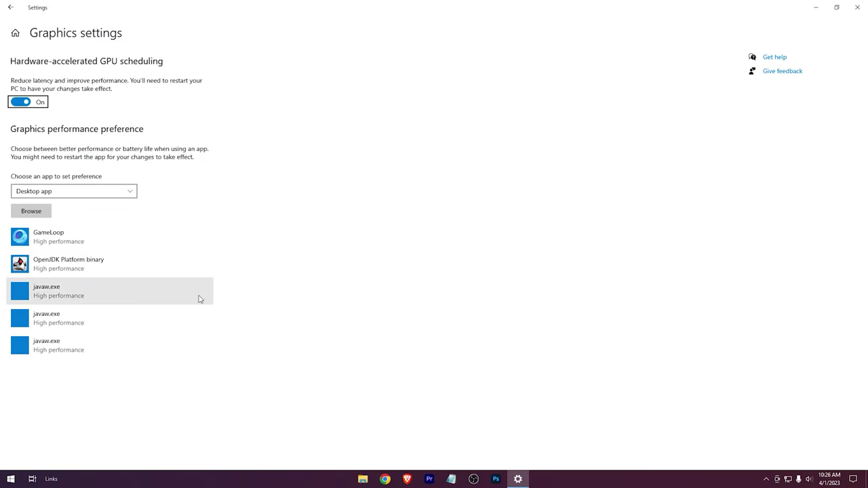
Step: Add BlueStacks X.exe from the copied folder path C:\Program Files (x86)\BlueStacks X as a desktop app in the graphics performance preferences
click(27, 211)
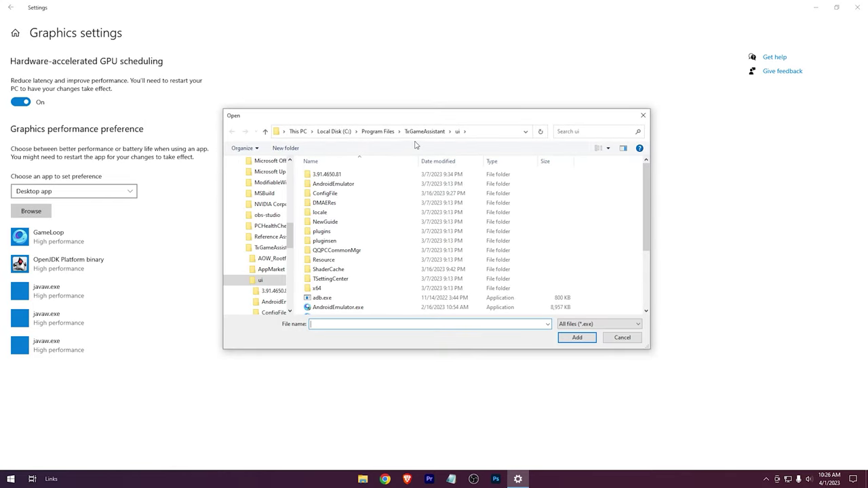
click(494, 132)
right_click(476, 133)
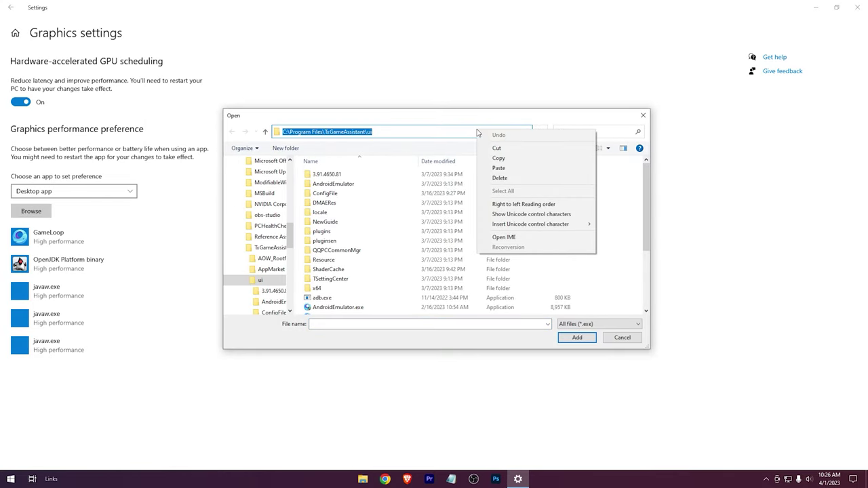
click(508, 171)
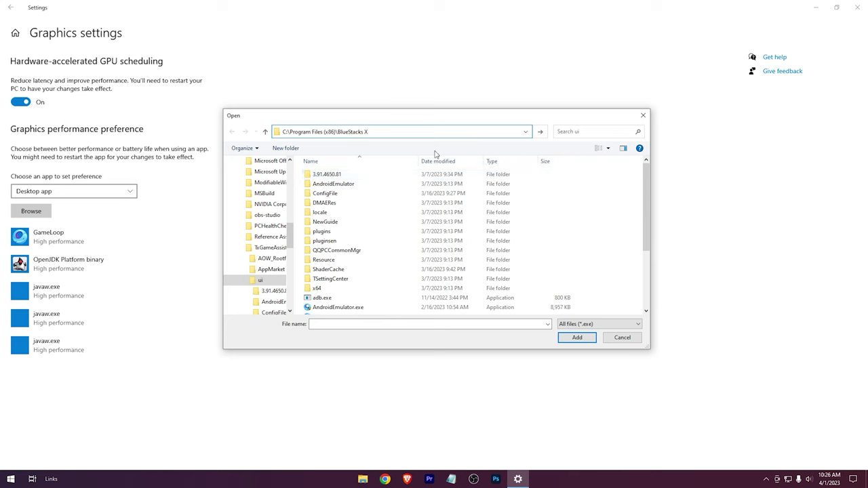
key(Return)
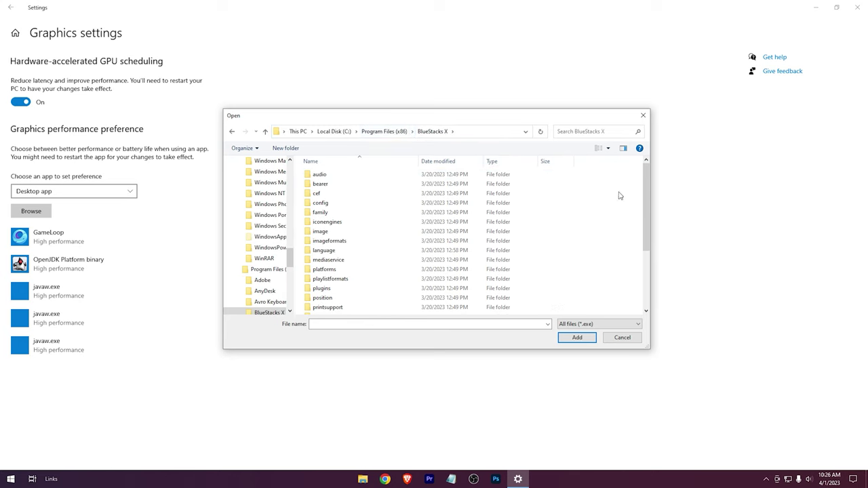
scroll(602, 224, down, 5)
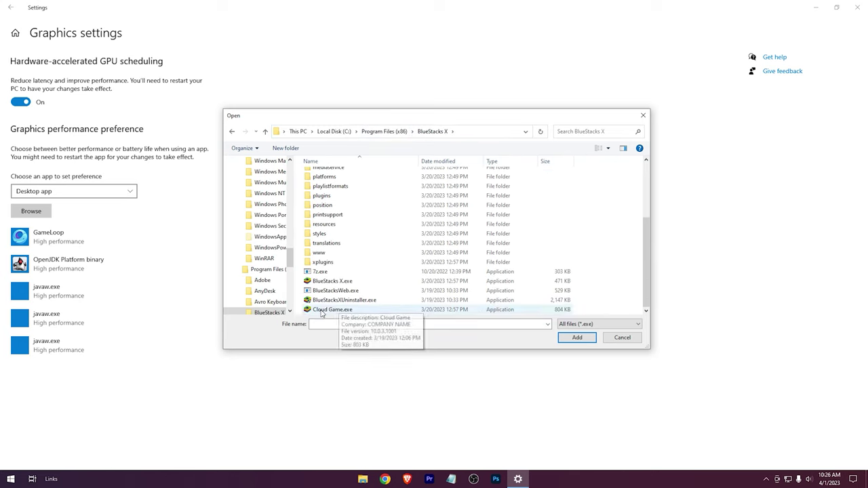
click(320, 282)
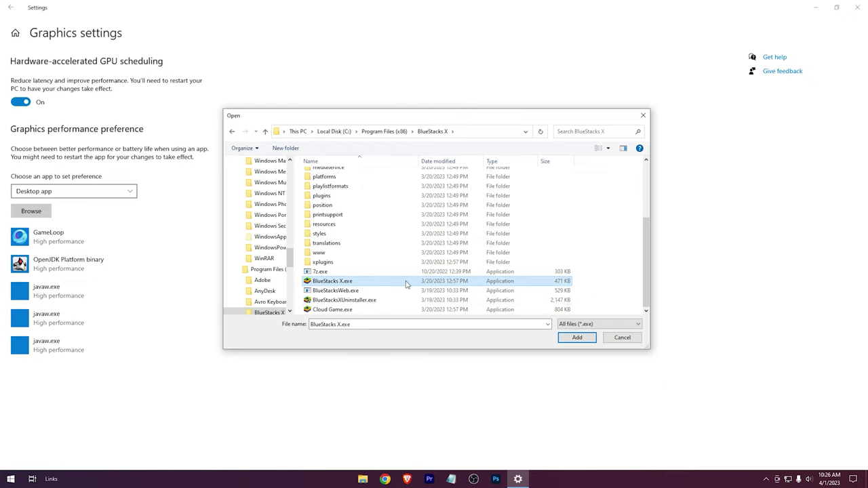
click(578, 339)
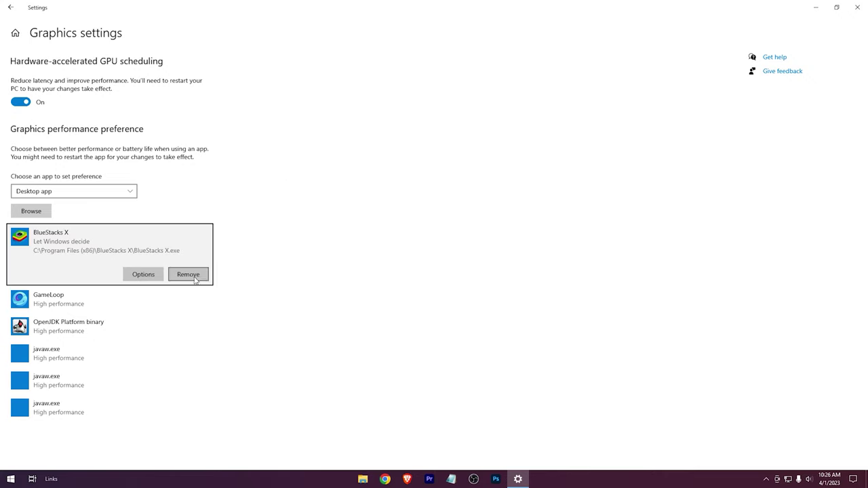
Step: Set the graphics preference of BlueStacks X to High performance, save it and close the Windows settings
click(139, 273)
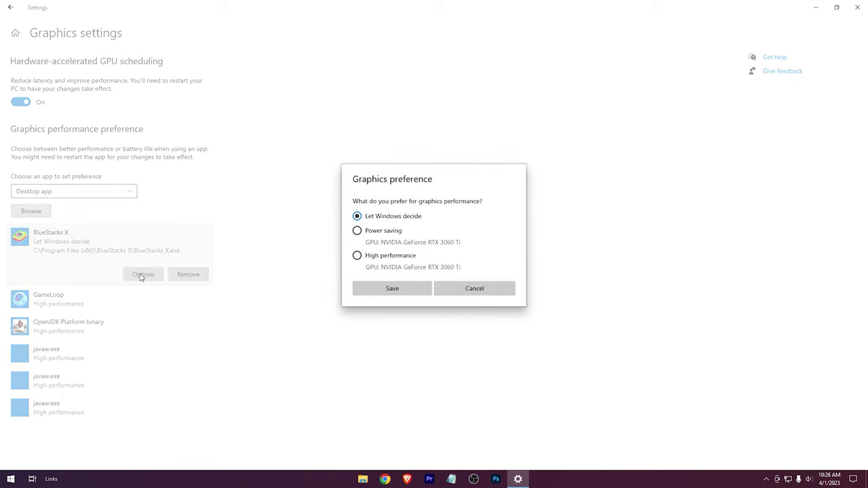
click(393, 289)
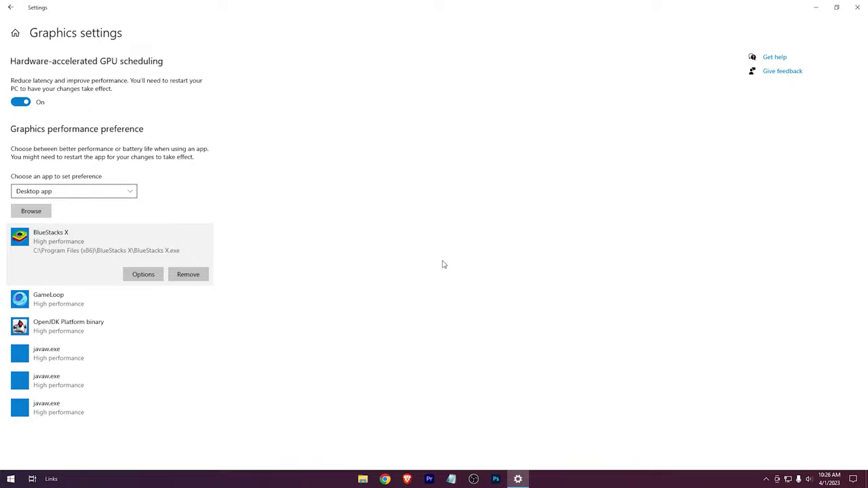
click(857, 7)
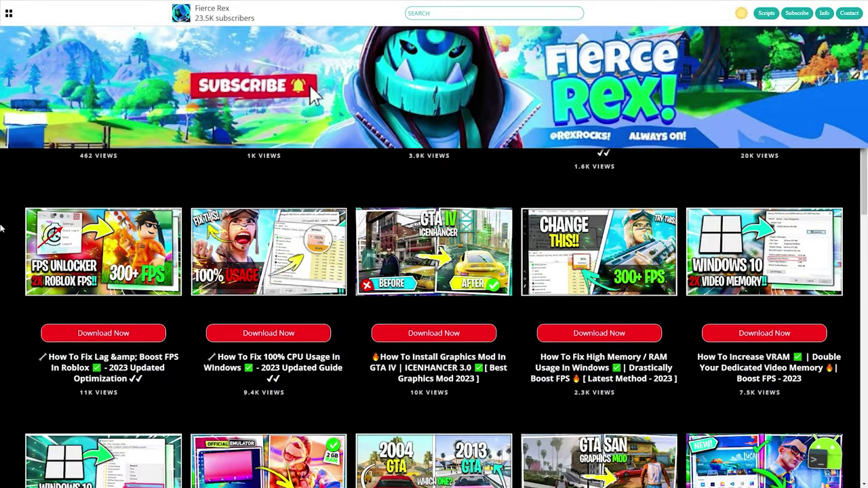
Step: Download version 1.0.1.0 of the CPU core parking utility from the Coder Bag release history and save Unpark-CPU-App.zip to the Desktop
scroll(2, 236, down, 2)
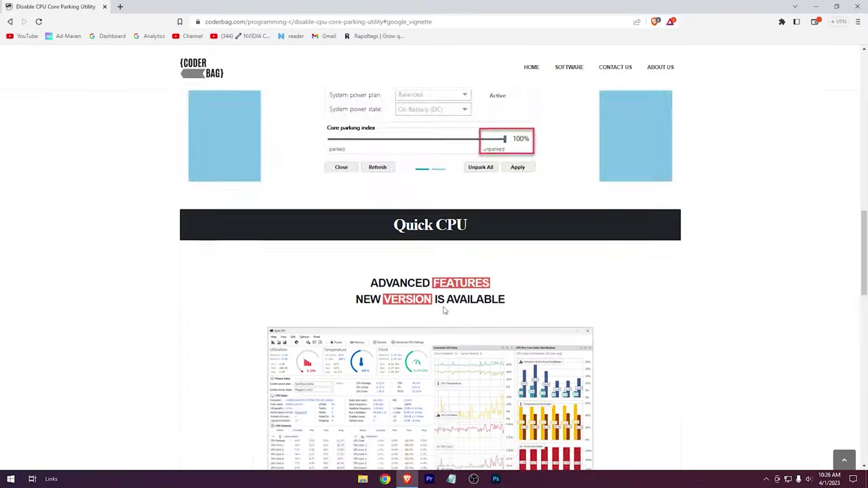
scroll(444, 300, down, 8)
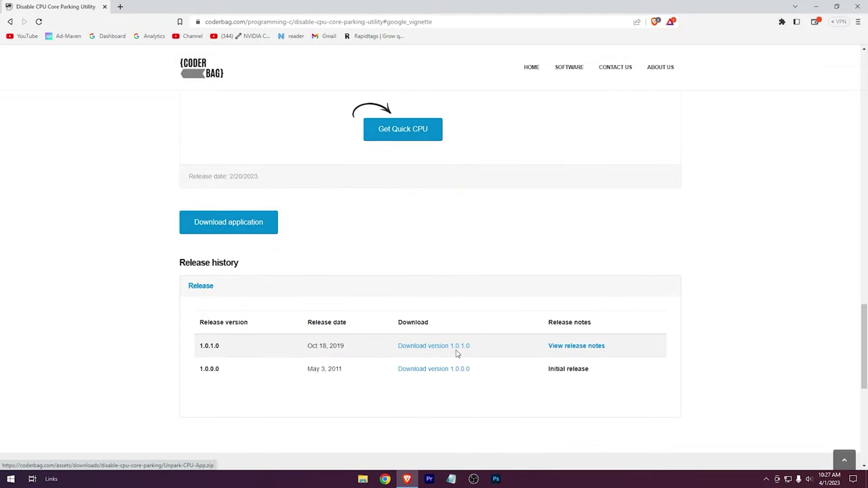
drag(200, 353, 228, 350)
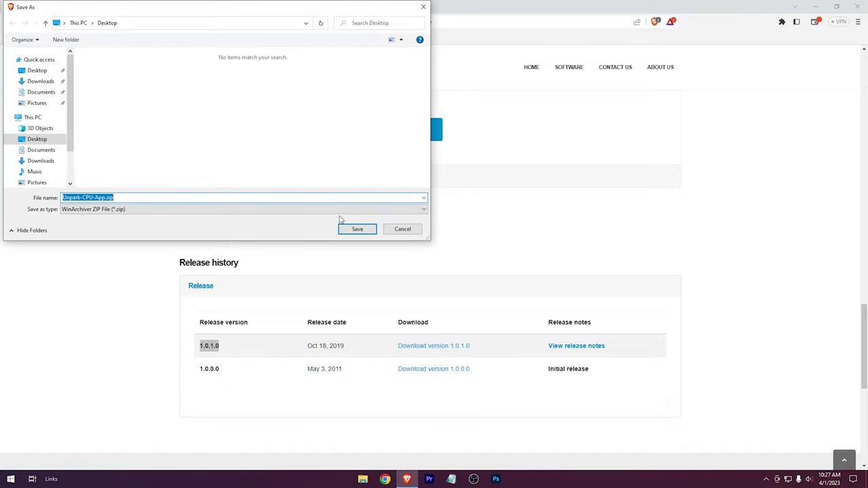
click(357, 230)
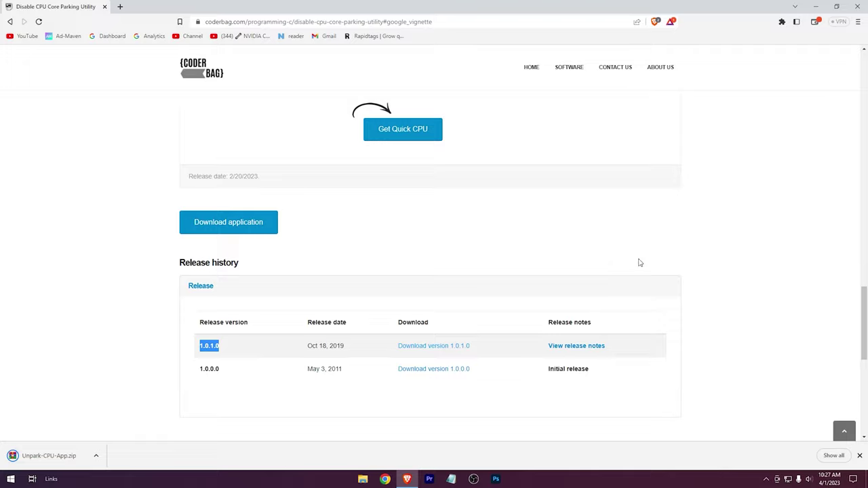
Step: Show the desktop and extract Unpark-CPU-App.zip directly onto it
key(super+d)
click(26, 237)
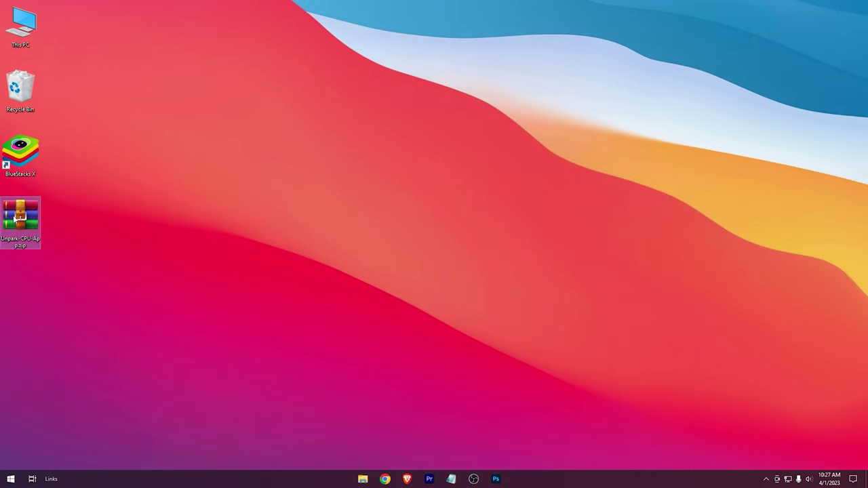
right_click(23, 218)
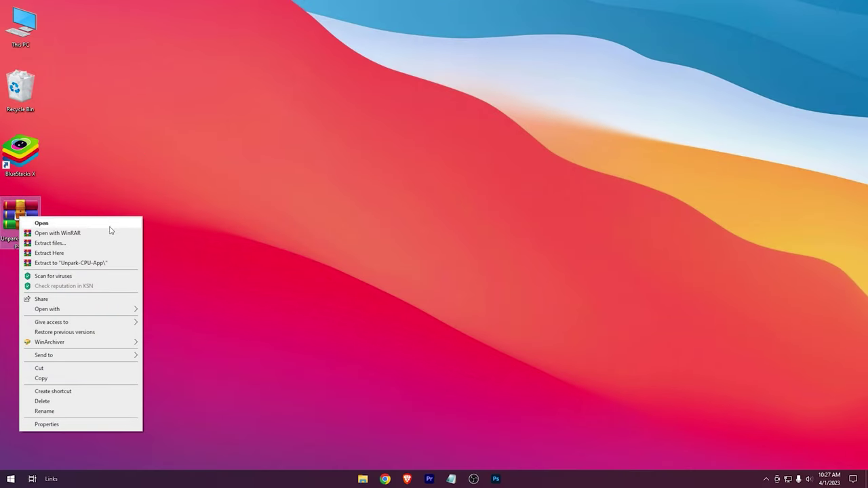
click(35, 253)
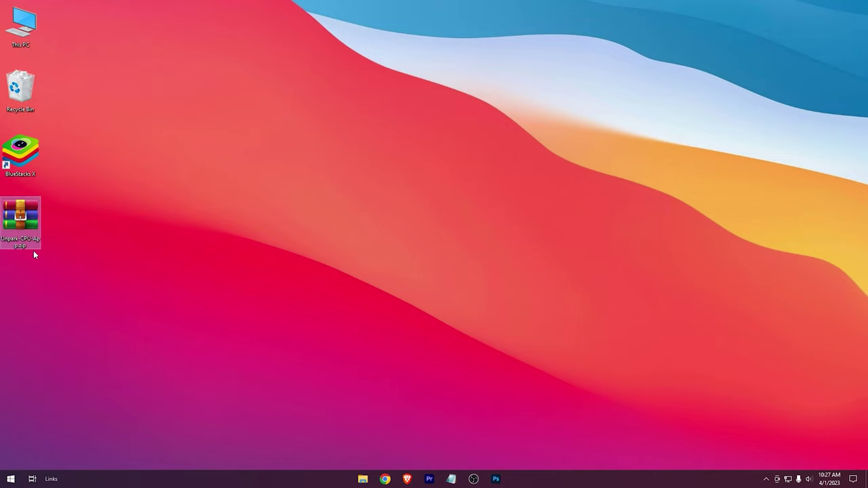
Step: Launch the extracted UnparkCpu.exe and allow it to make changes to the device
click(16, 287)
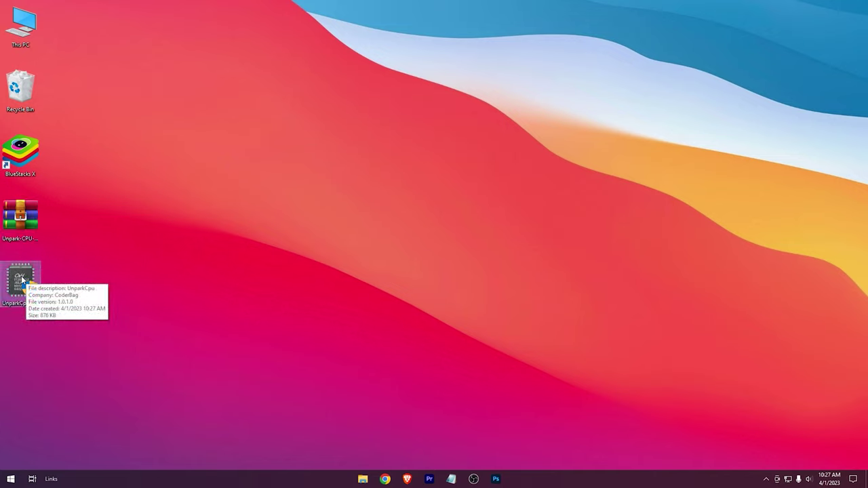
double_click(22, 279)
click(415, 300)
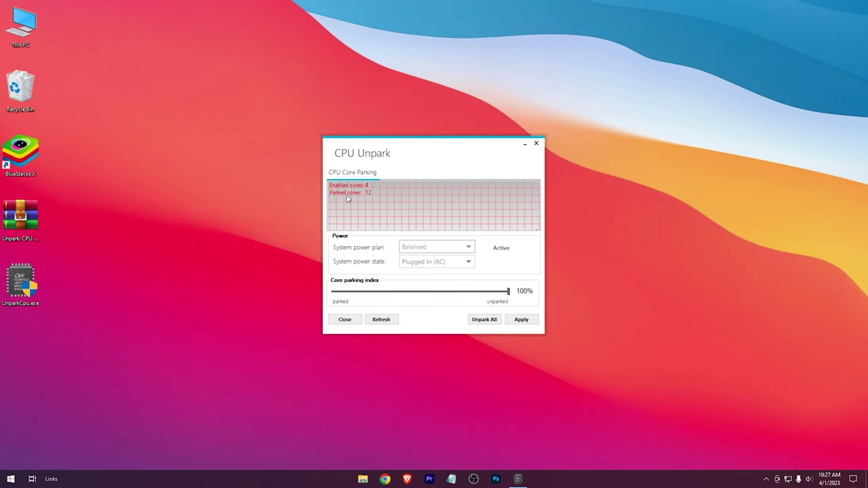
Step: Choose the High performance power plan, set the core parking index to 100% and unpark all CPU cores
click(438, 253)
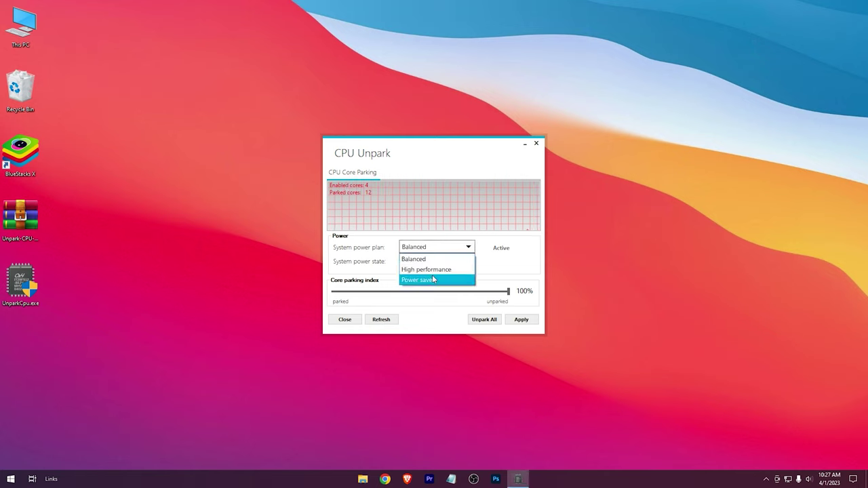
click(430, 270)
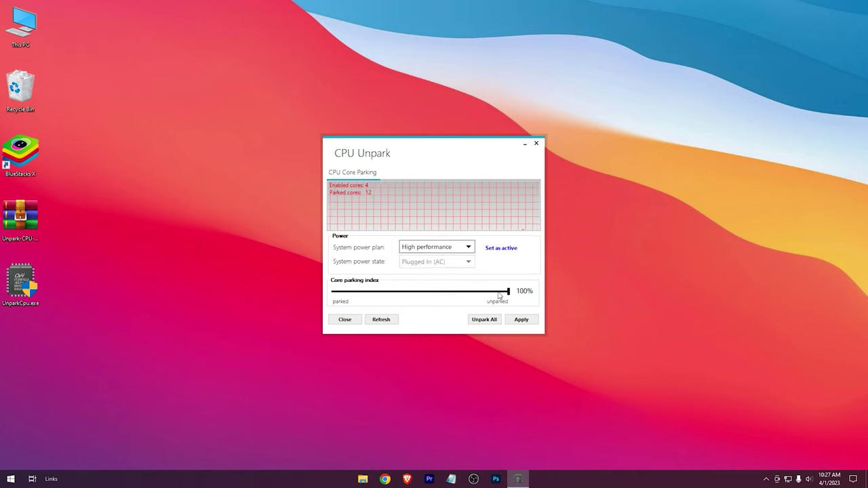
drag(508, 294, 487, 293)
drag(345, 301, 521, 306)
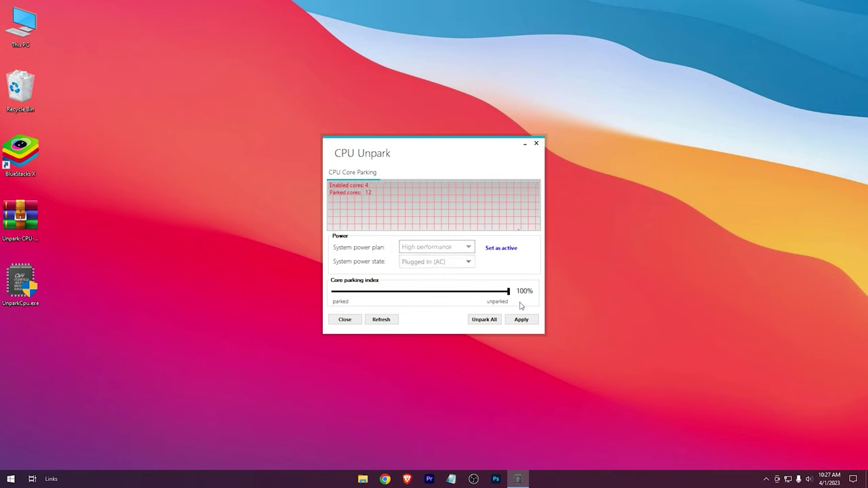
click(488, 321)
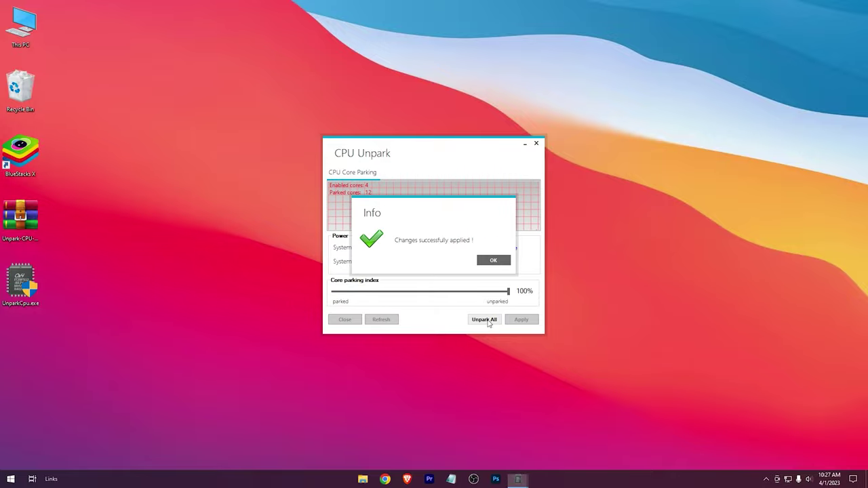
click(491, 260)
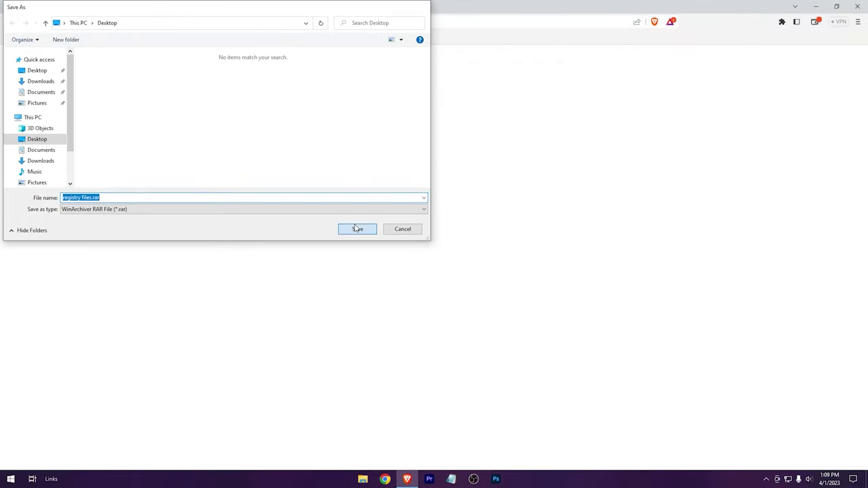
Step: Save registry files.rar to the Desktop and extract its contents there
click(355, 229)
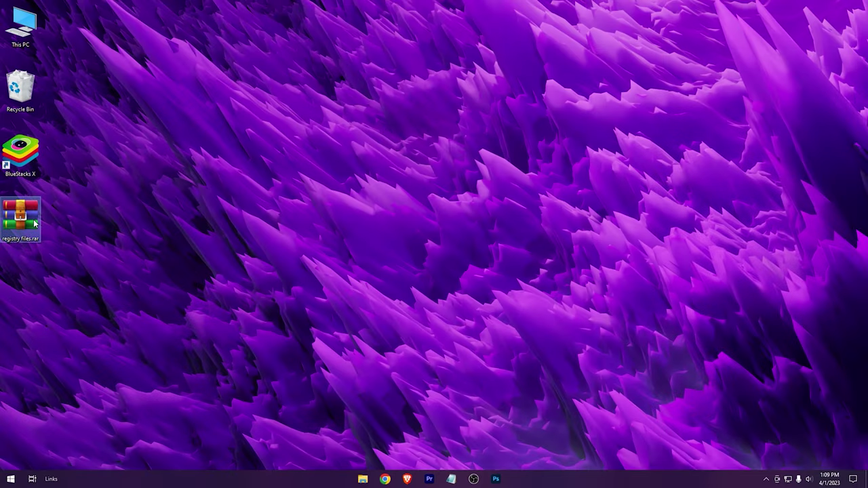
right_click(35, 224)
click(63, 256)
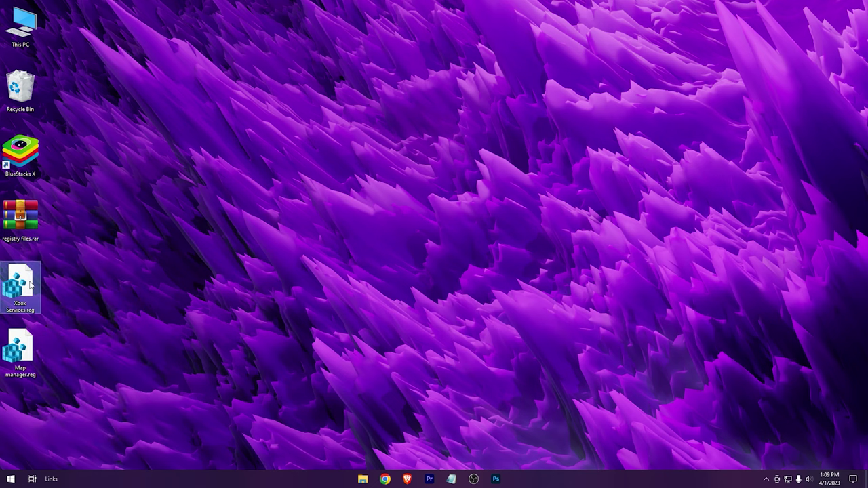
Step: Merge Xbox Services.reg into the Windows registry, accepting the permission and confirmation prompts
drag(68, 407, 21, 302)
double_click(31, 291)
click(403, 295)
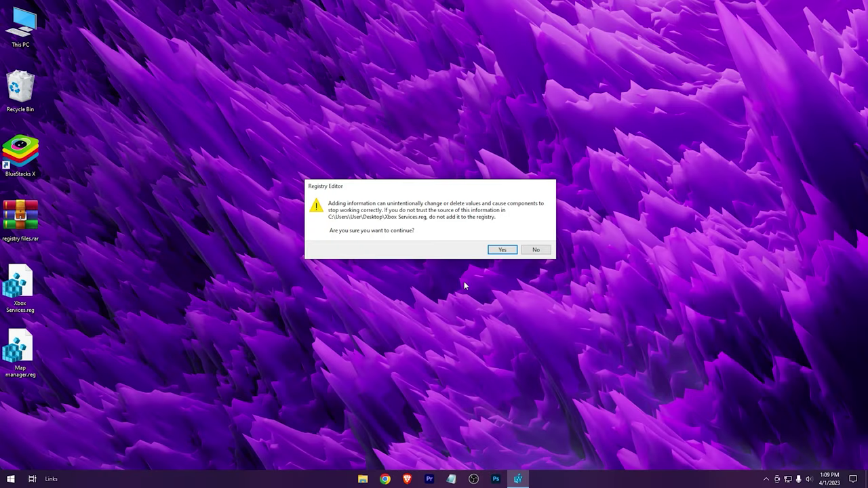
click(497, 250)
click(536, 240)
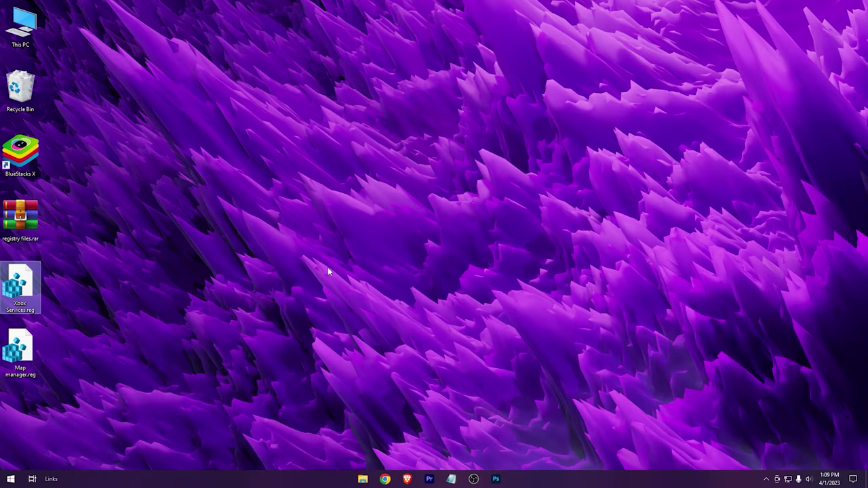
Step: Merge Map manager.reg into the Windows registry, accepting the permission and confirmation prompts
double_click(21, 349)
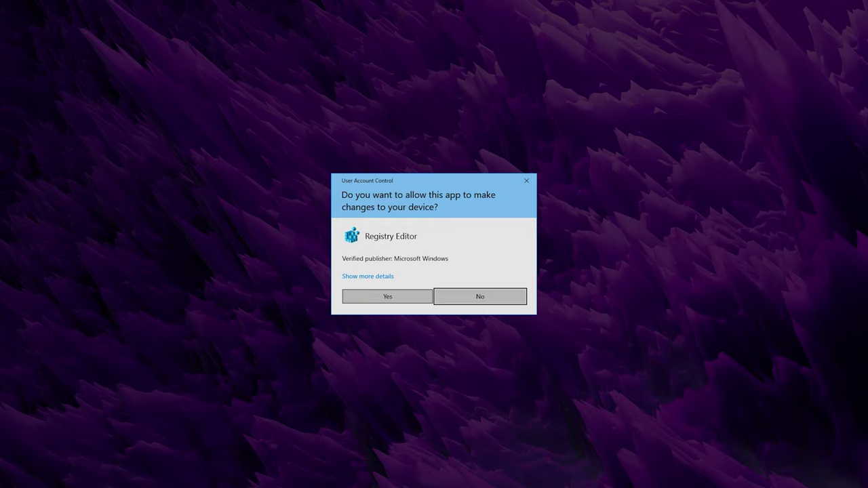
click(366, 297)
click(500, 249)
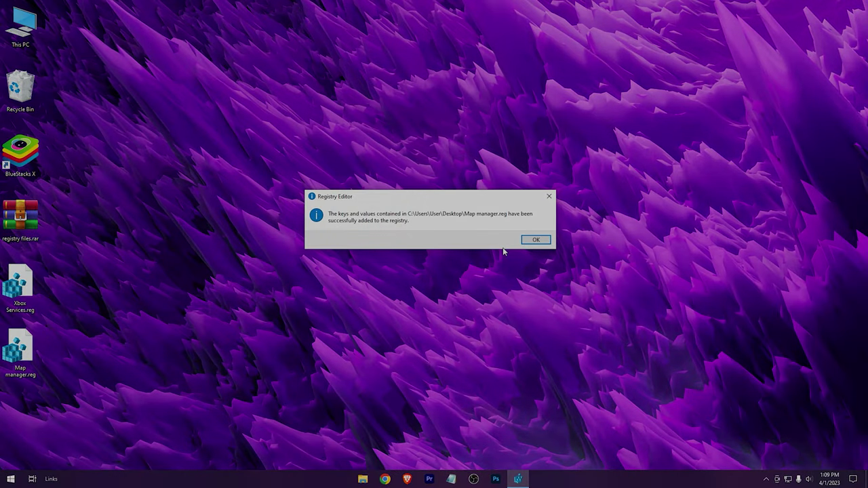
click(536, 239)
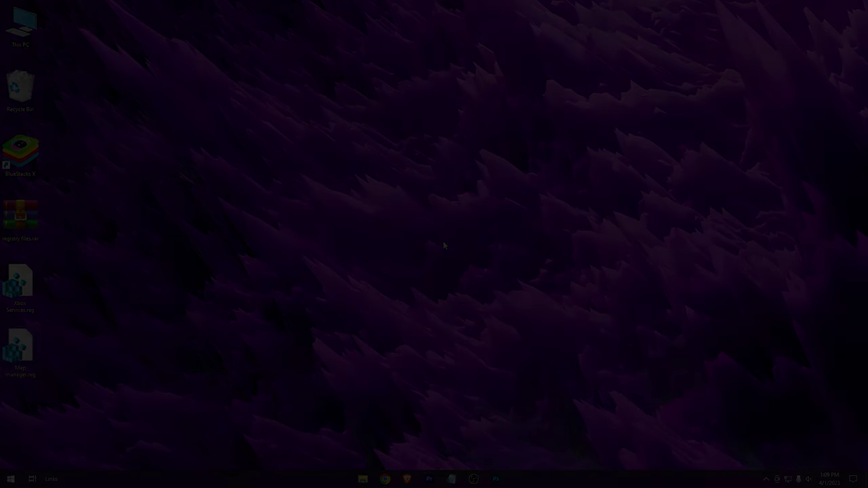